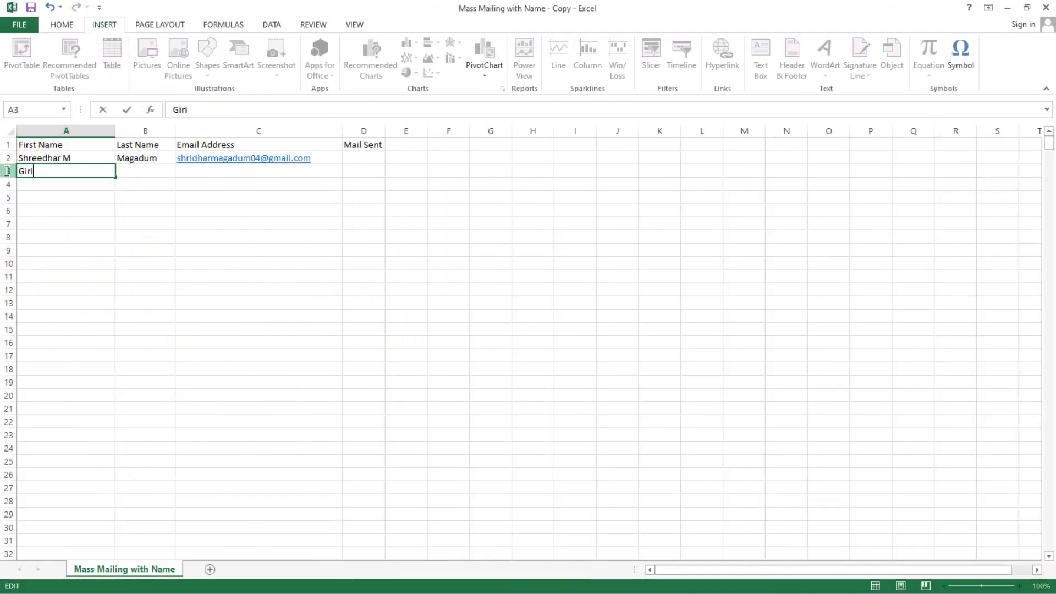
text(sh)
Fill row 3 with the second recipient's names and AutoCompleted email, changing 04 to 07
click(138, 171)
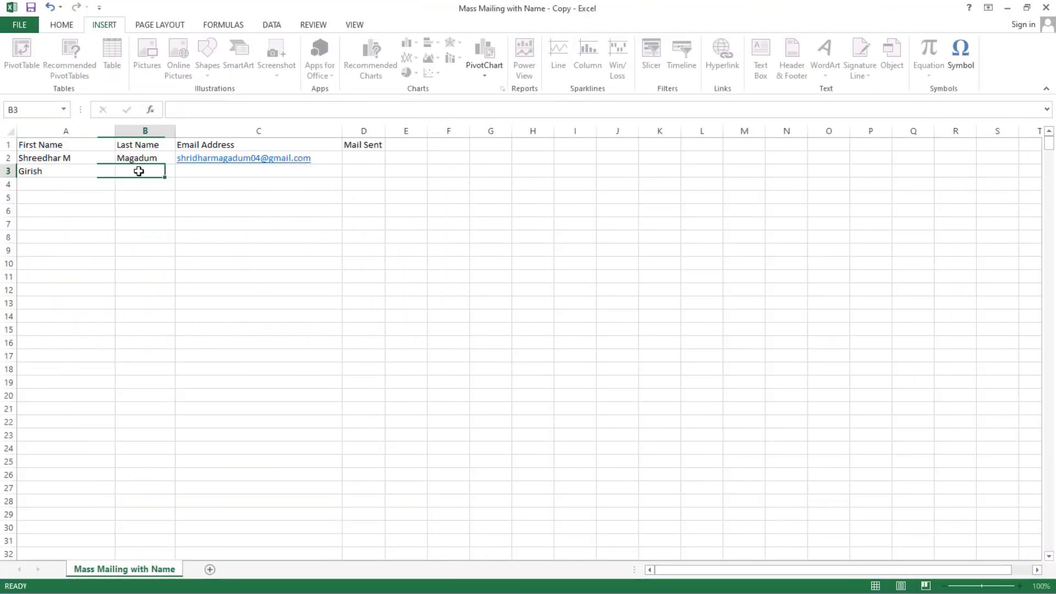
text(Magadum)
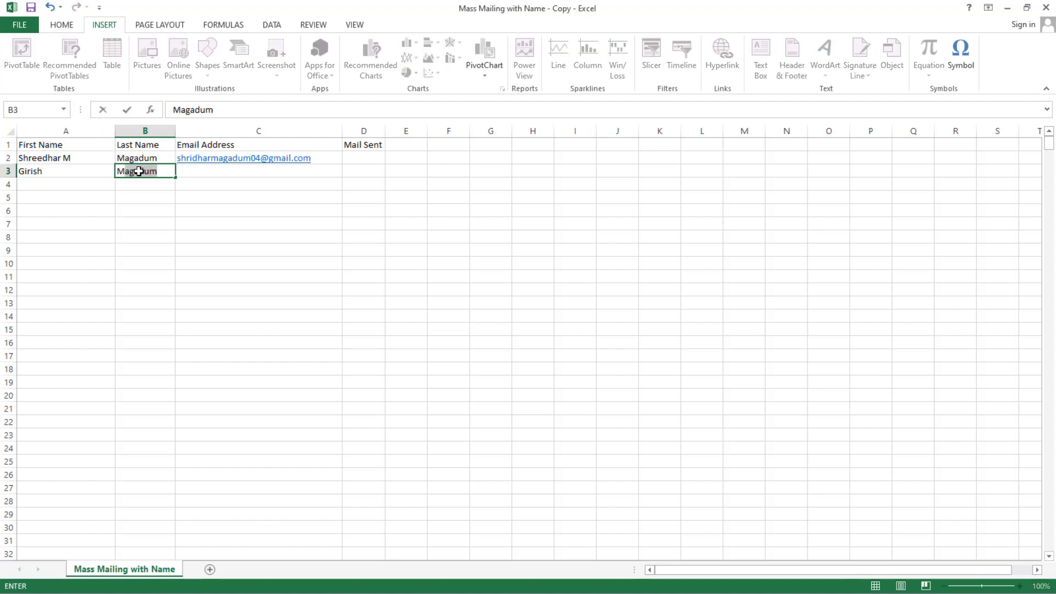
click(205, 172)
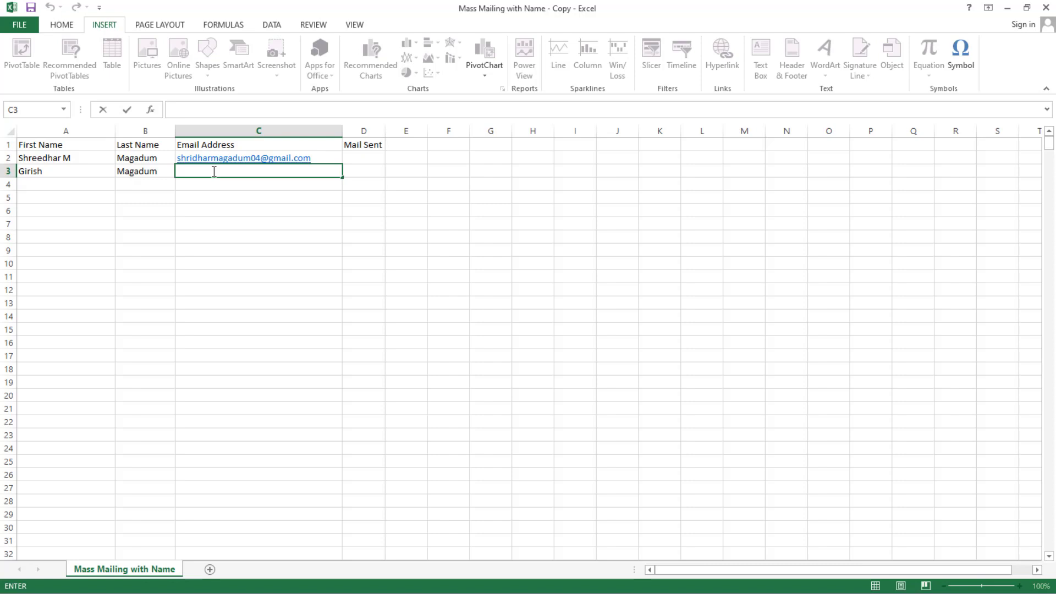
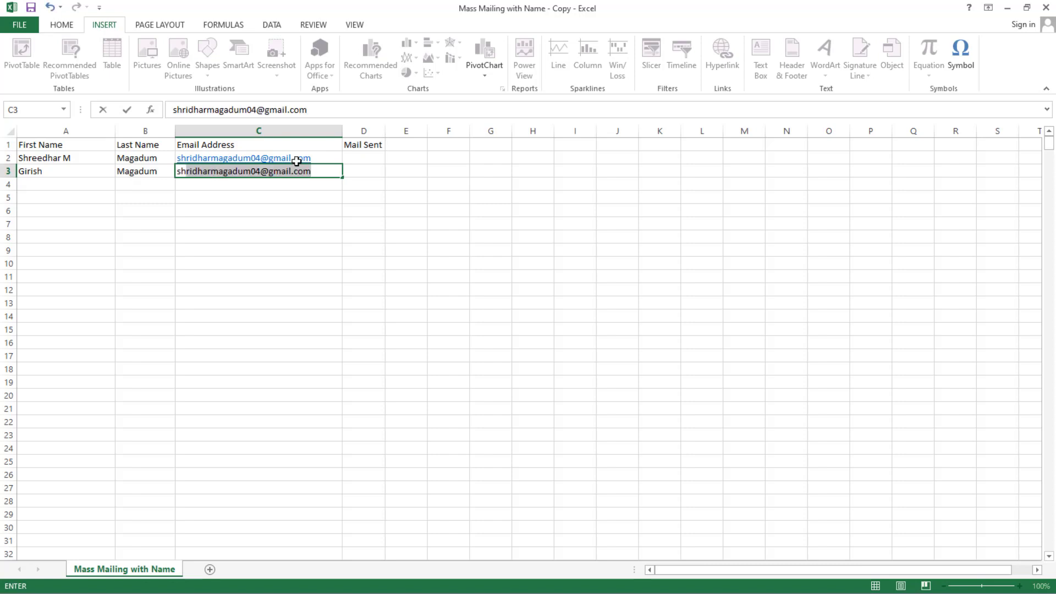
key(End)
click(261, 171)
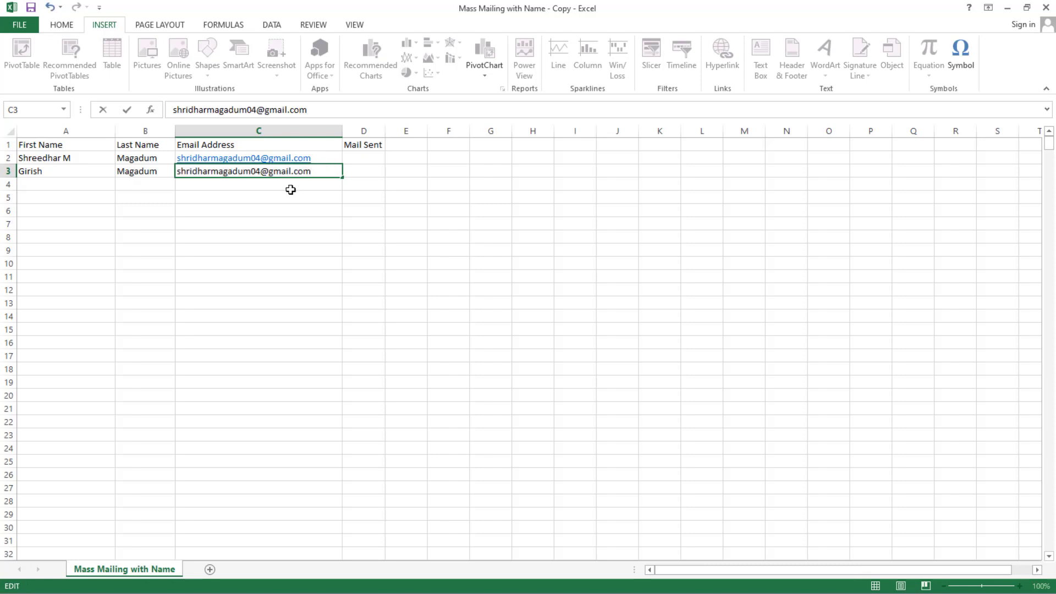
key(BackSpace)
text(7)
Insert the First_Name and Last_Name merge fields after 'Dear', separated by a space
key(Return)
key(alt+Tab)
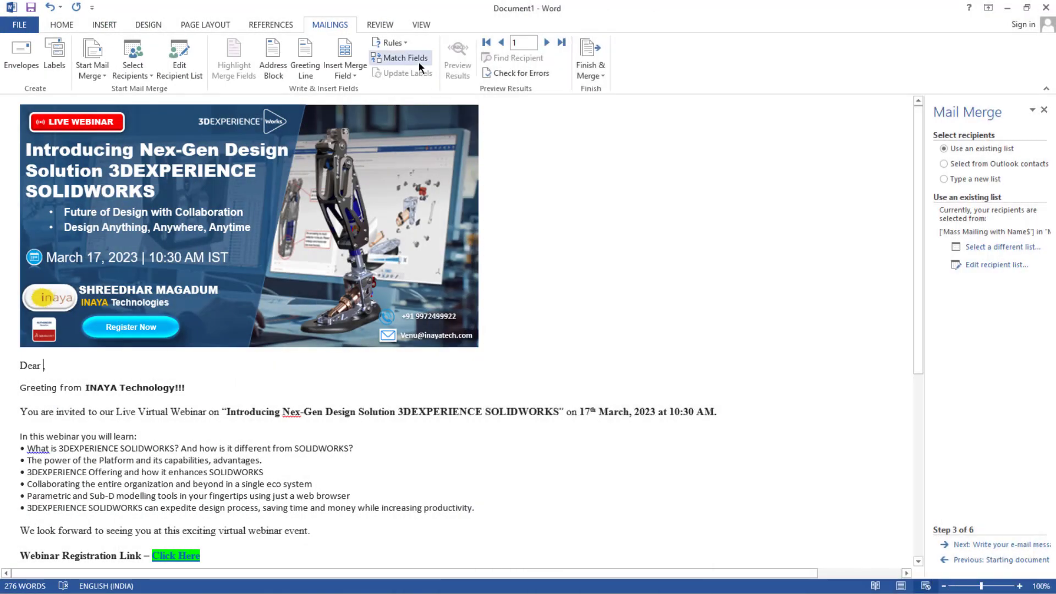
click(352, 76)
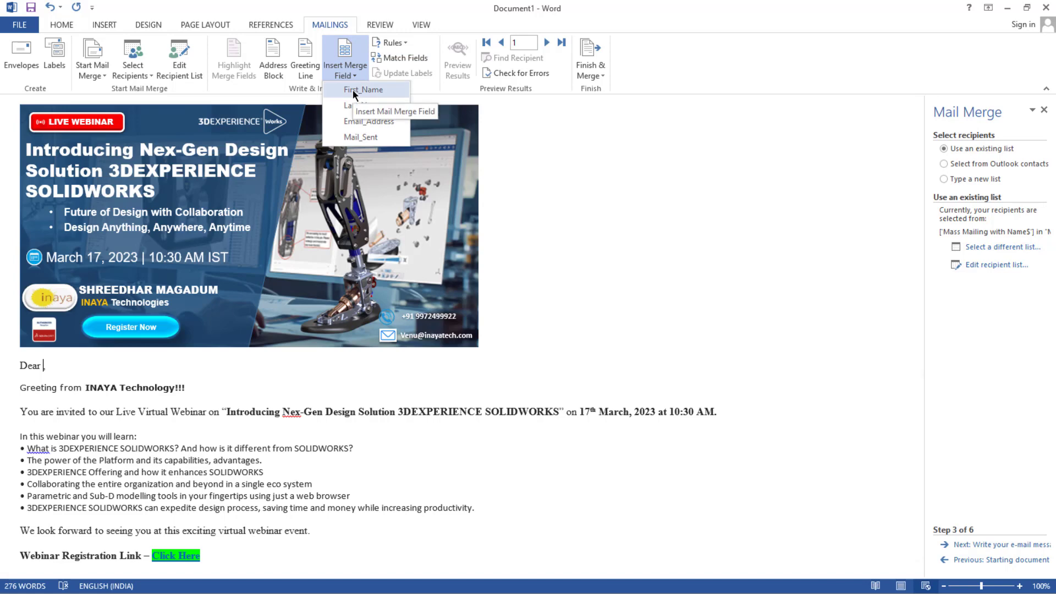
click(352, 89)
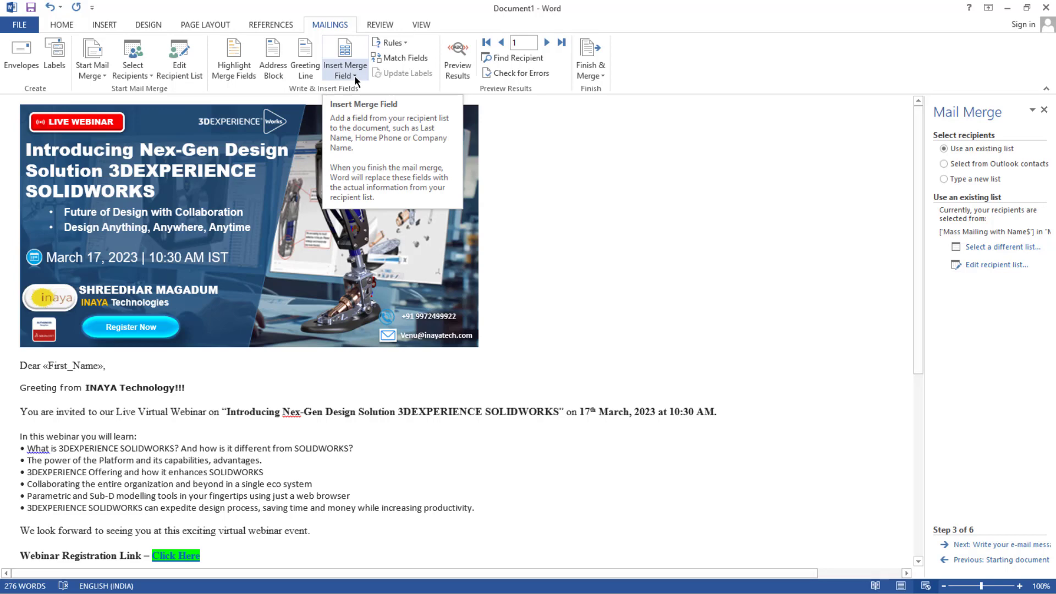
click(354, 76)
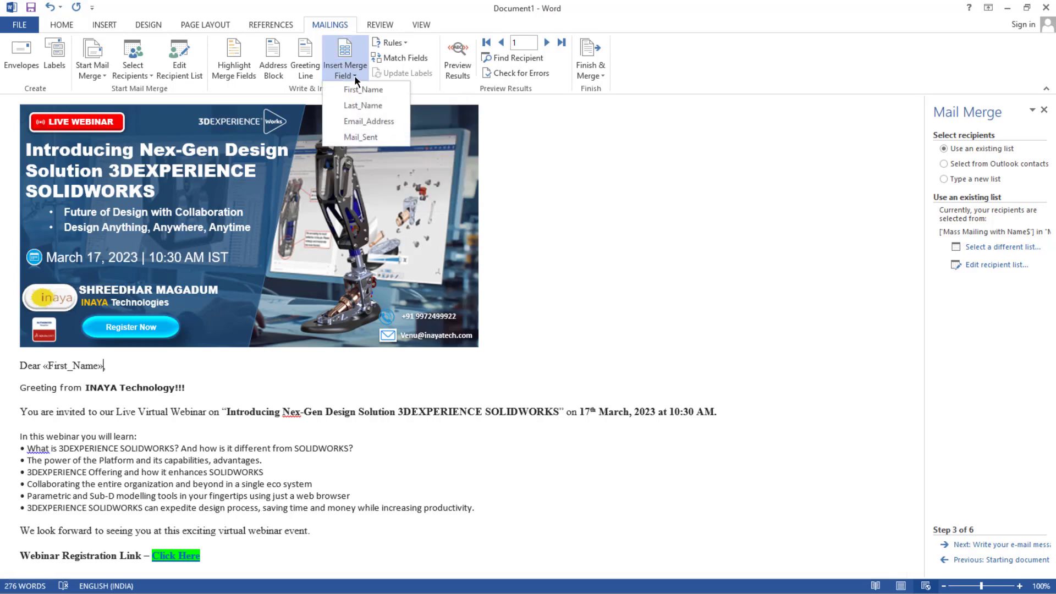
click(361, 107)
text(,)
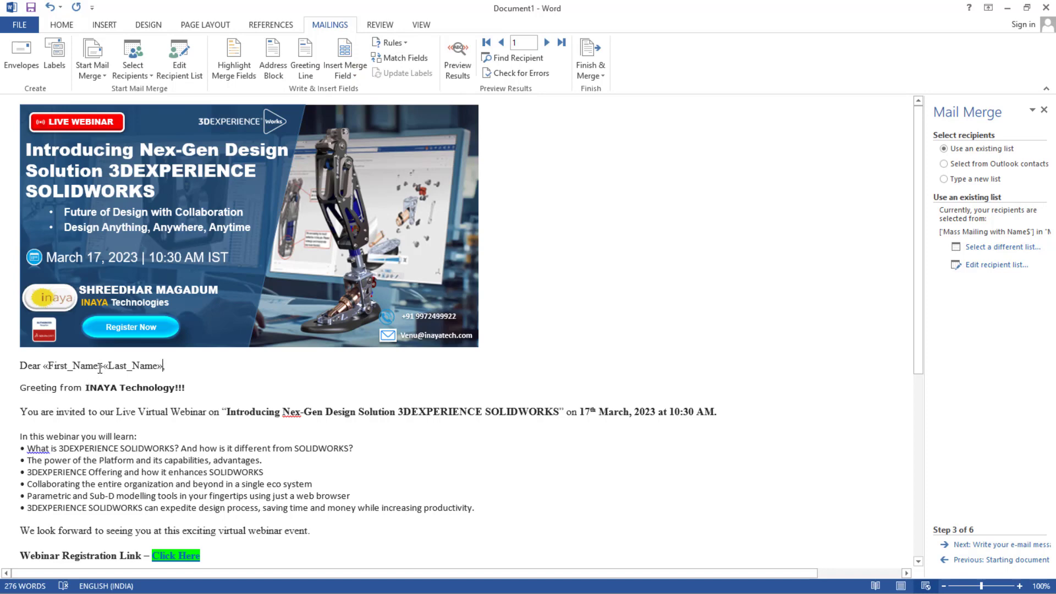
click(101, 366)
click(157, 379)
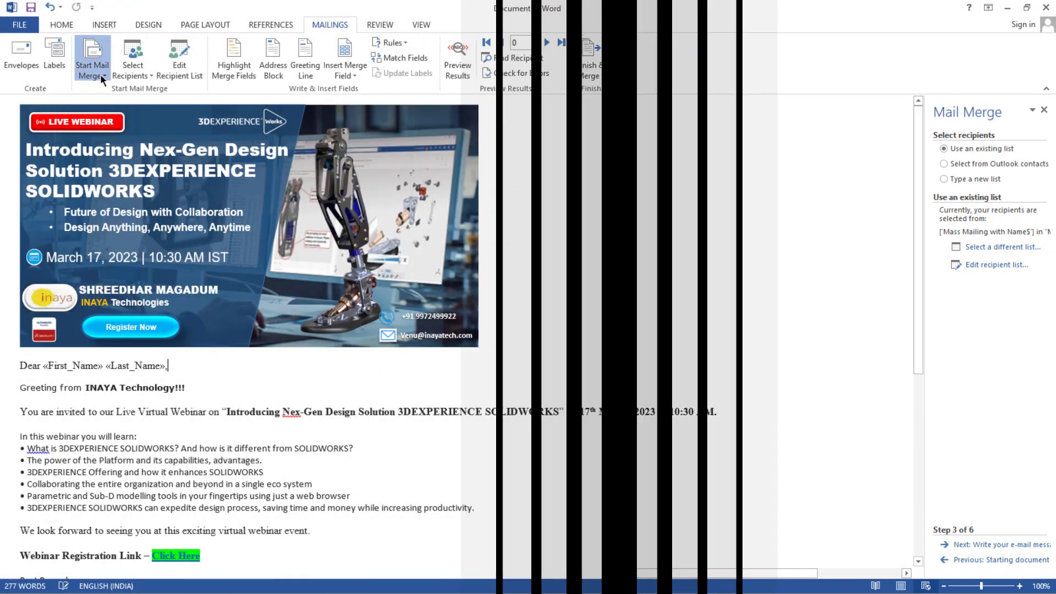
Choose E-mail Messages and use the Desktop workbook 'Mass Mailing with Name - Copy' as recipients
click(92, 66)
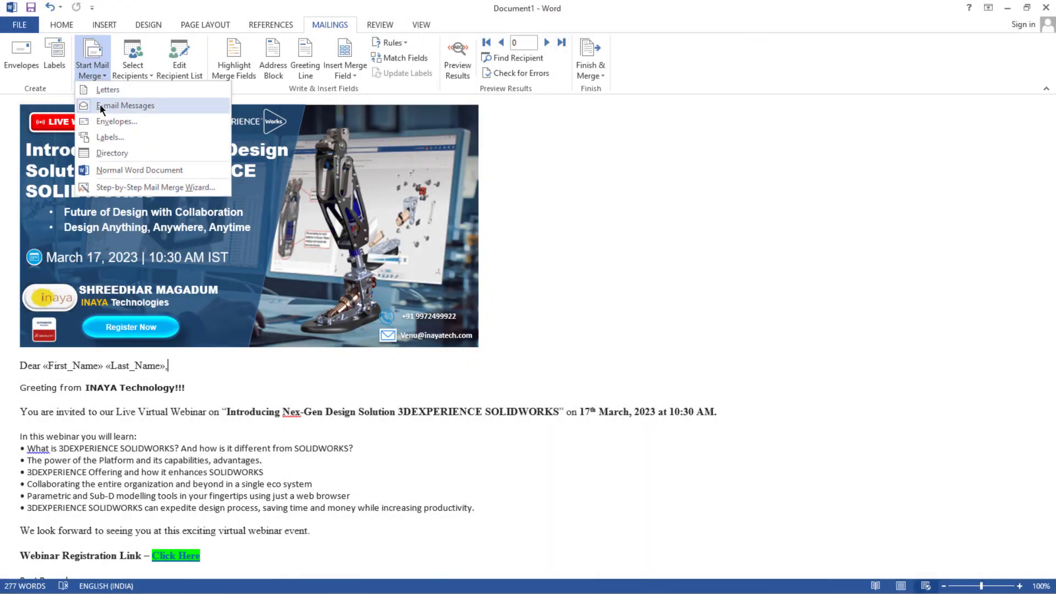
click(99, 187)
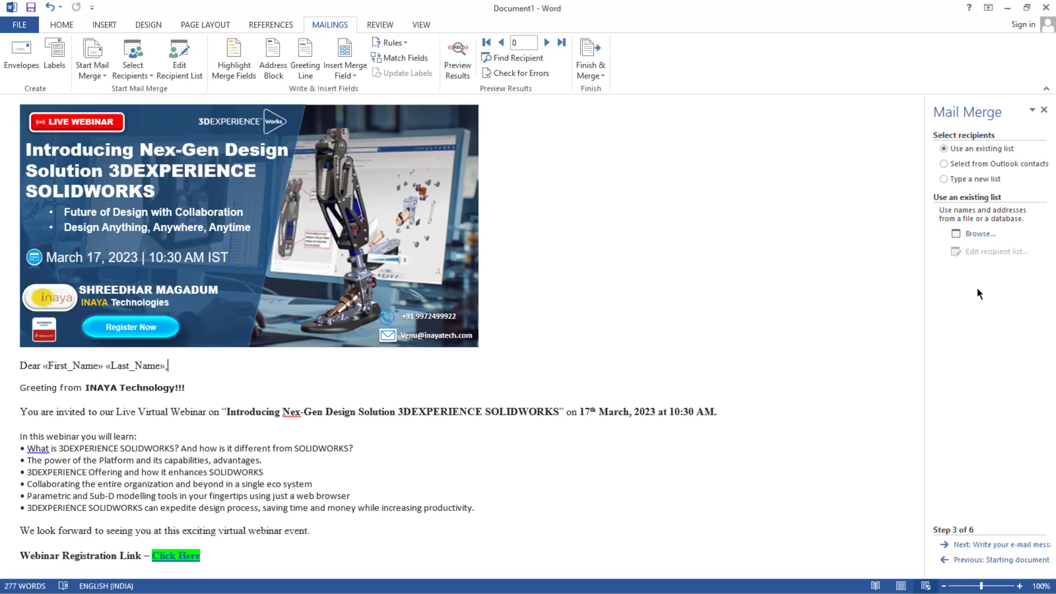
click(980, 235)
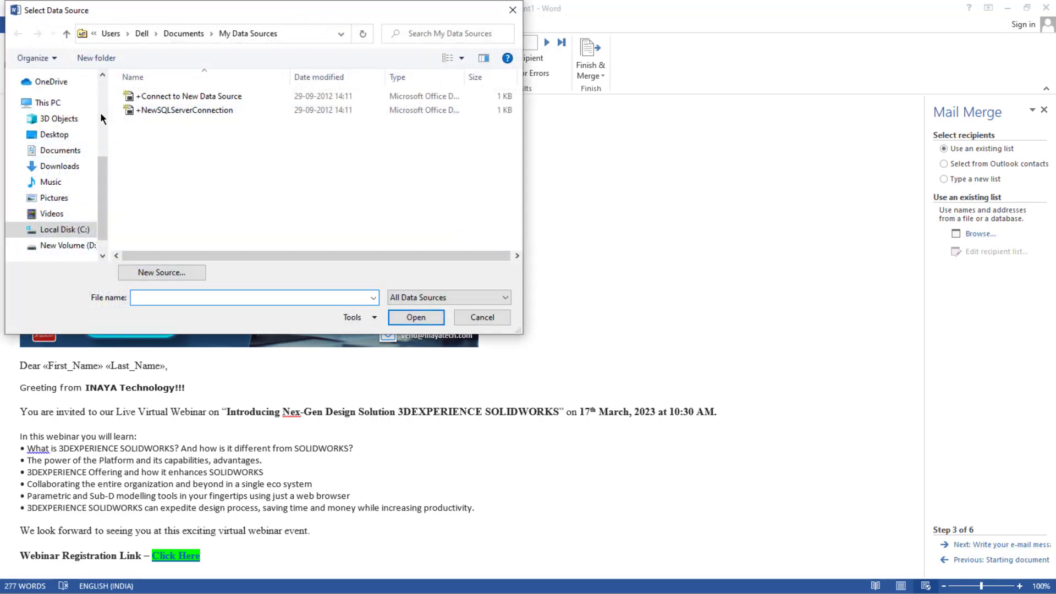
click(54, 134)
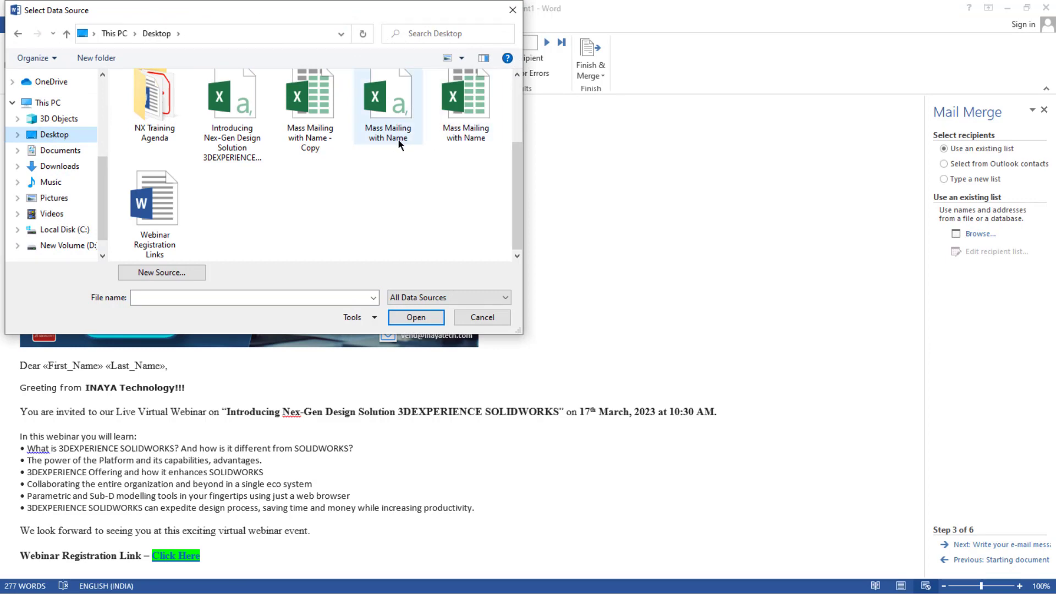
click(322, 128)
click(421, 318)
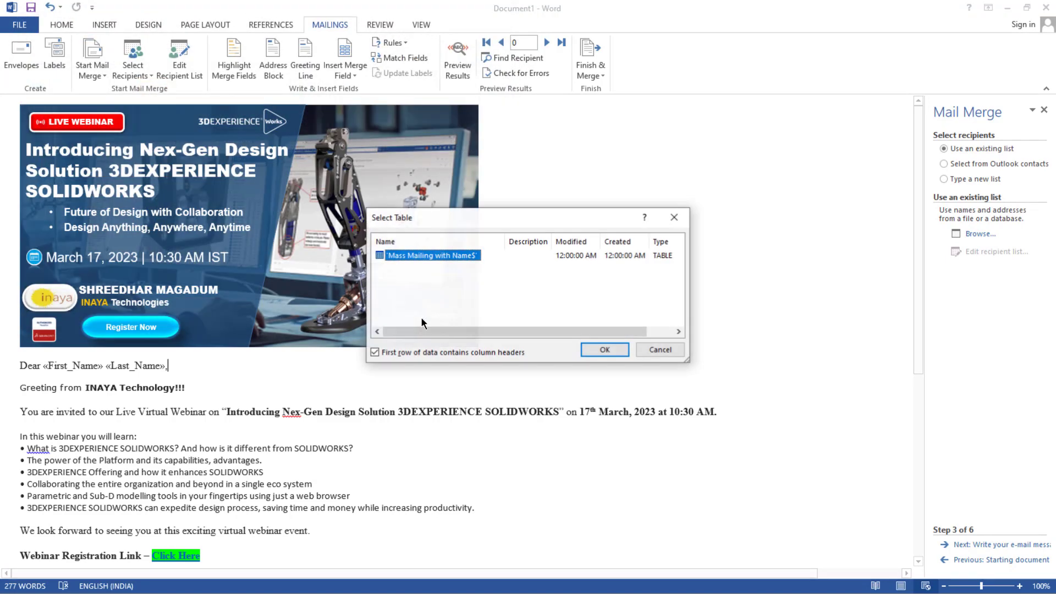
click(591, 350)
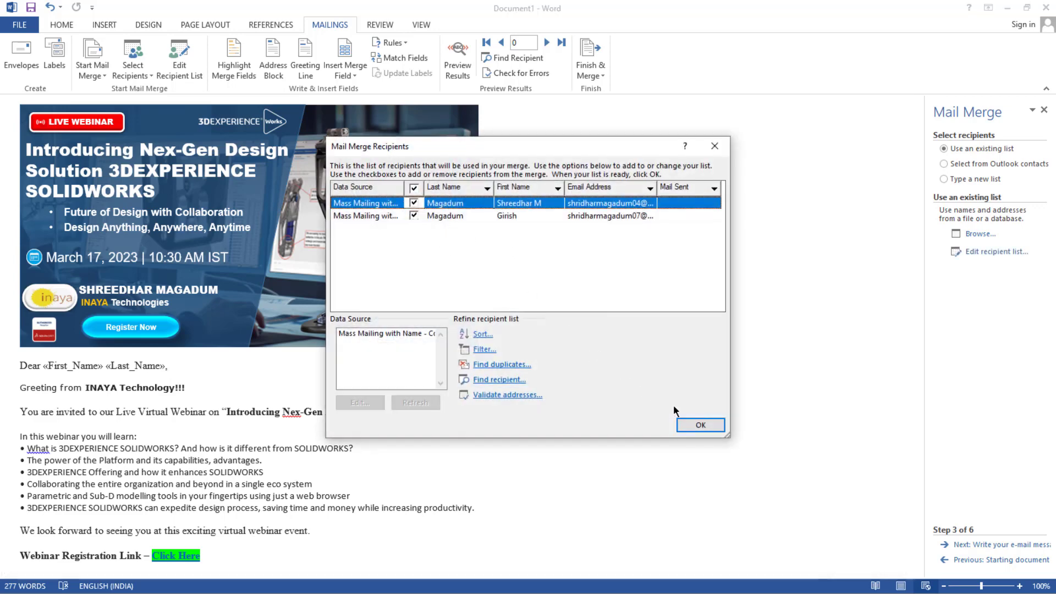
click(690, 424)
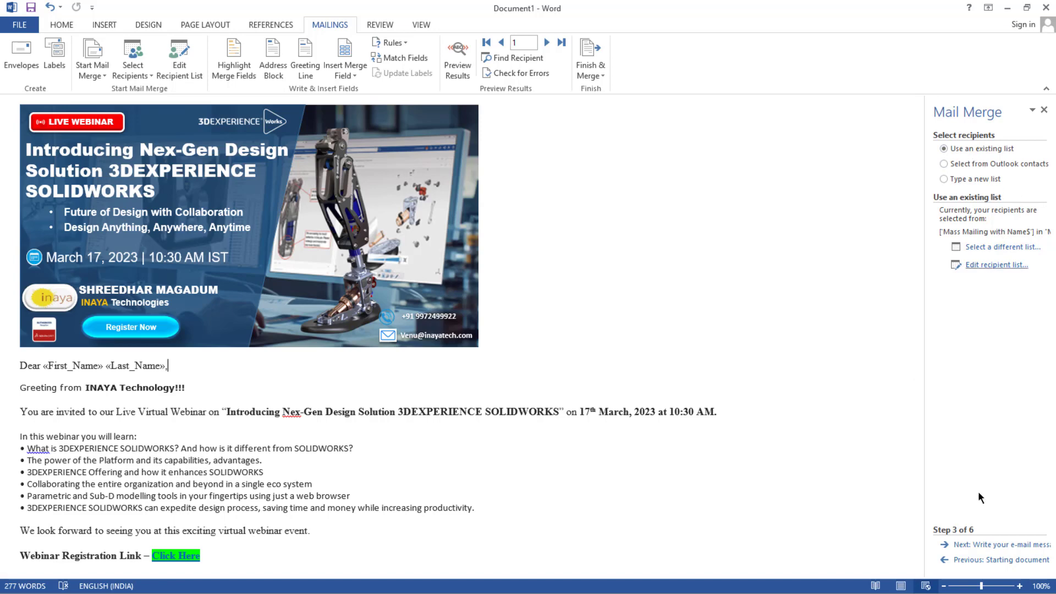
Advance the Mail Merge wizard through writing and previewing the e-mails to Complete the merge
click(986, 544)
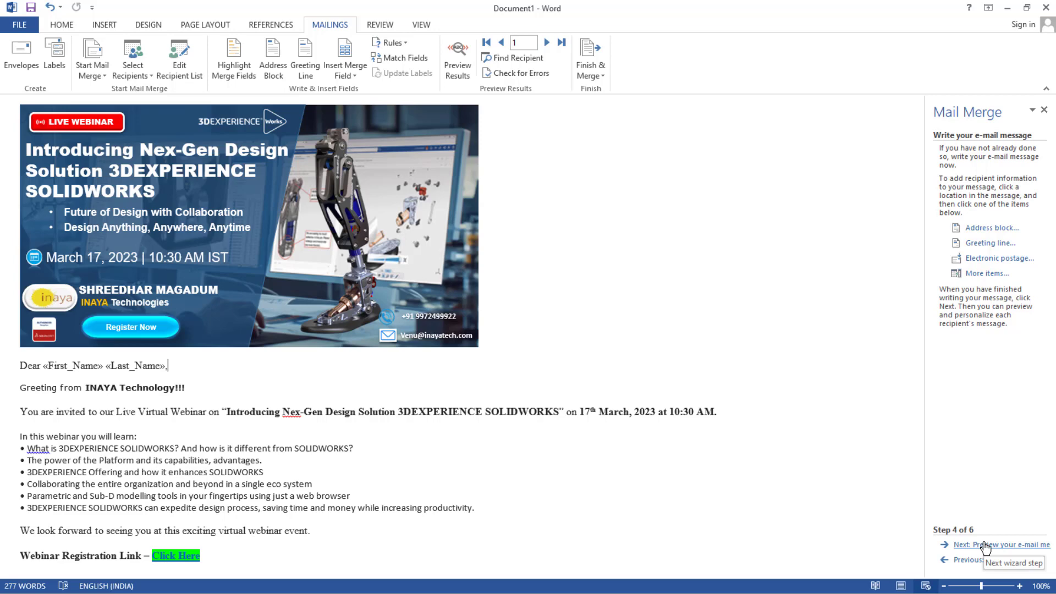
click(985, 544)
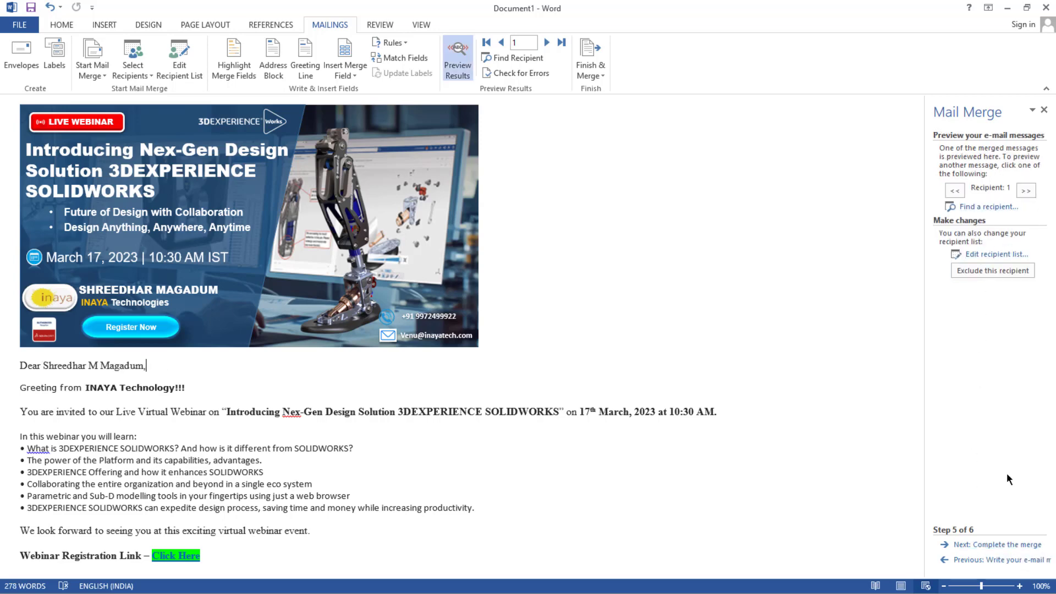
click(1002, 546)
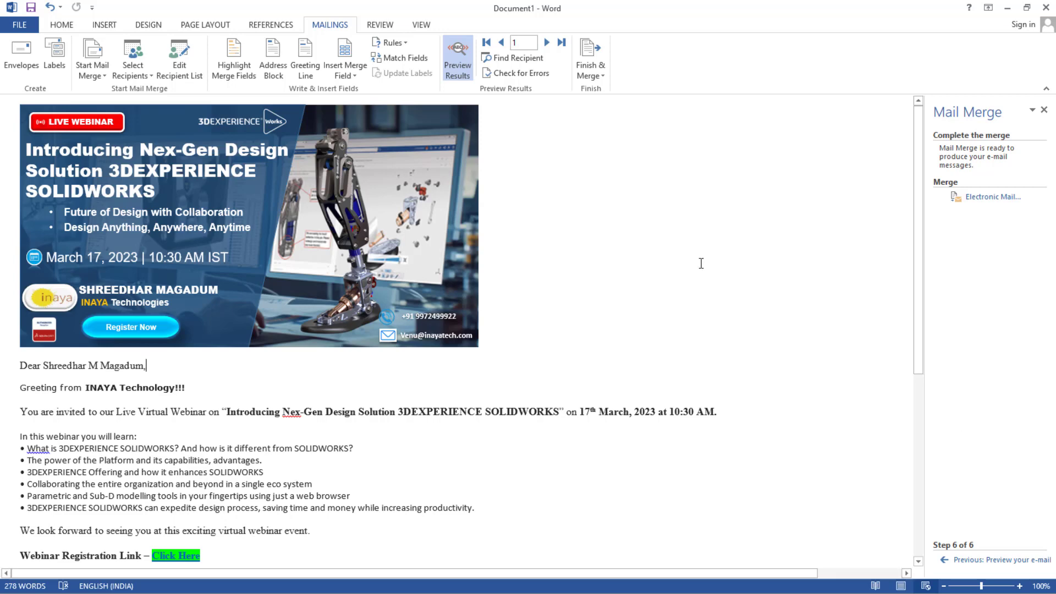
Open Send Email Messages and keep Email_Address as the recipient field
click(600, 66)
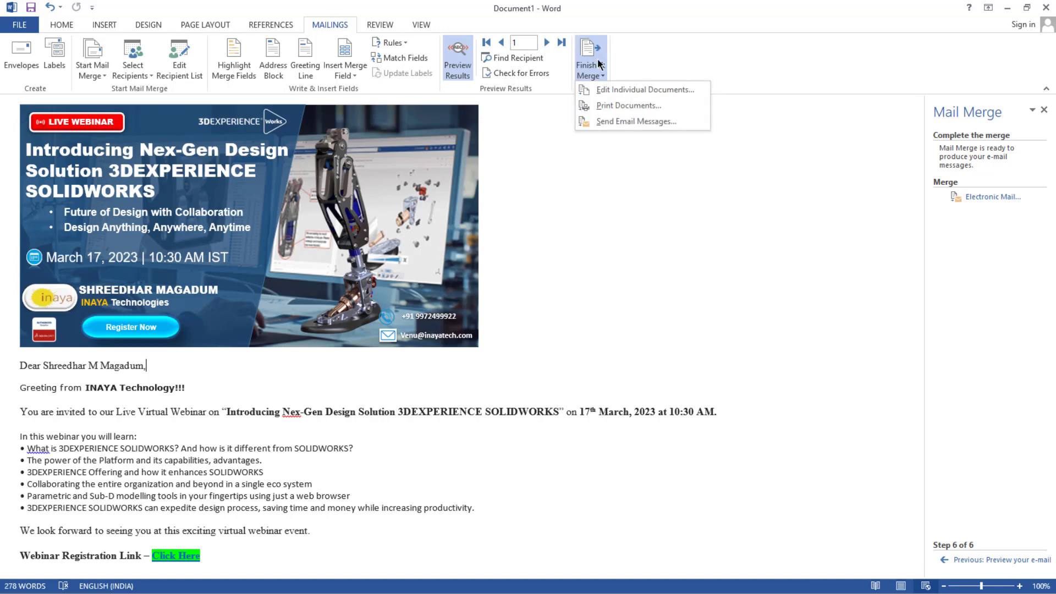
click(621, 118)
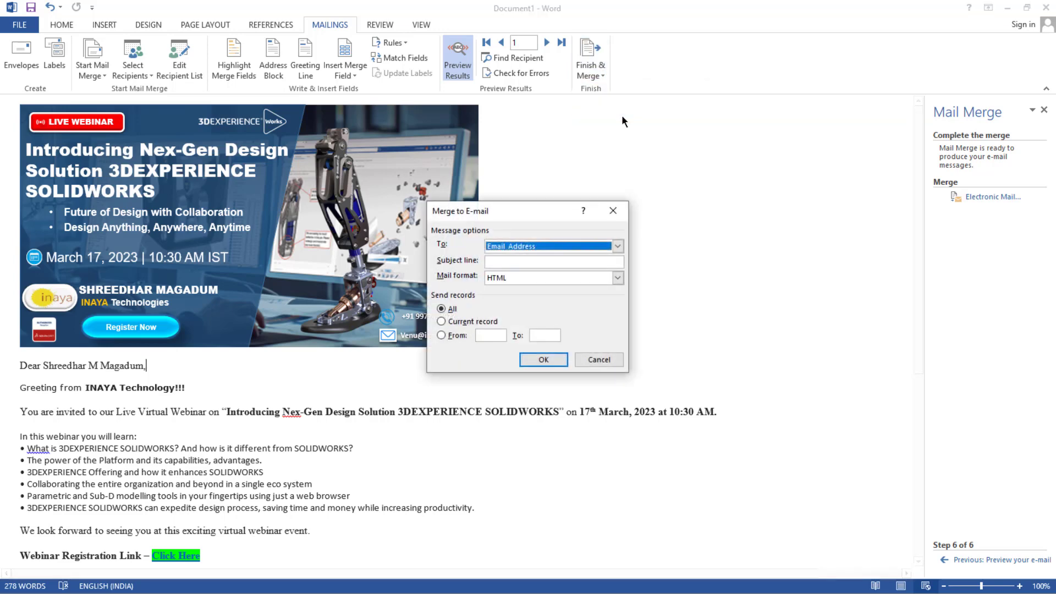
click(618, 246)
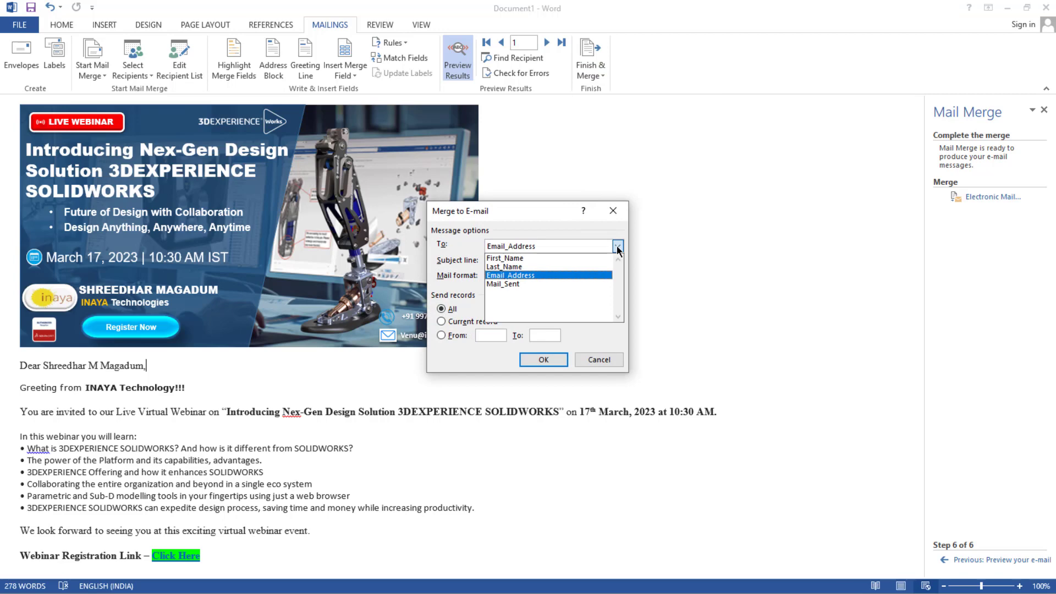
click(617, 248)
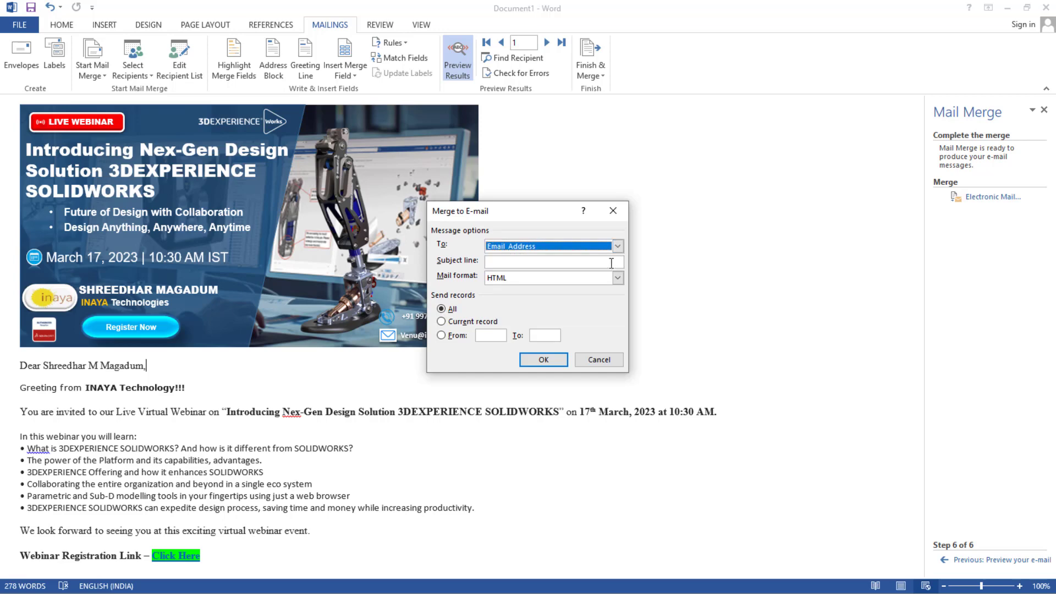
click(612, 262)
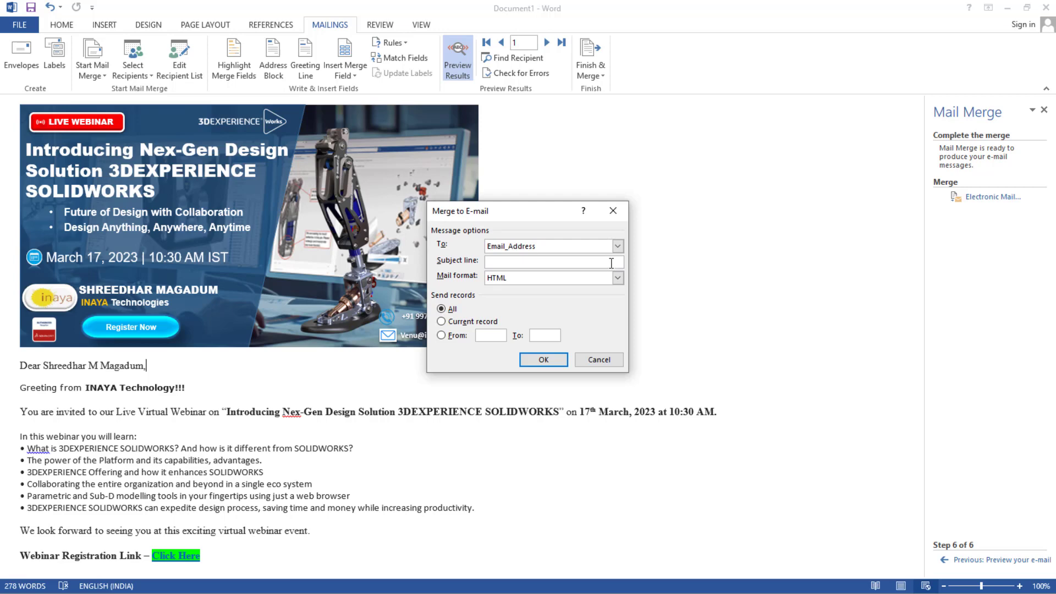
click(228, 416)
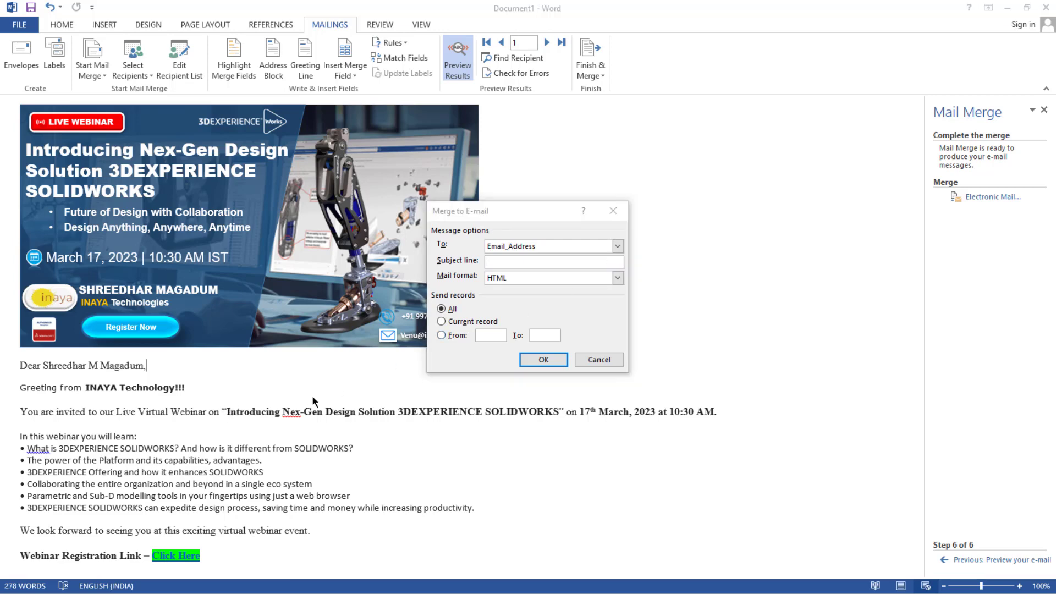
Send HTML e-mails to all recipients, with the copied webinar title pasted as the subject
click(591, 361)
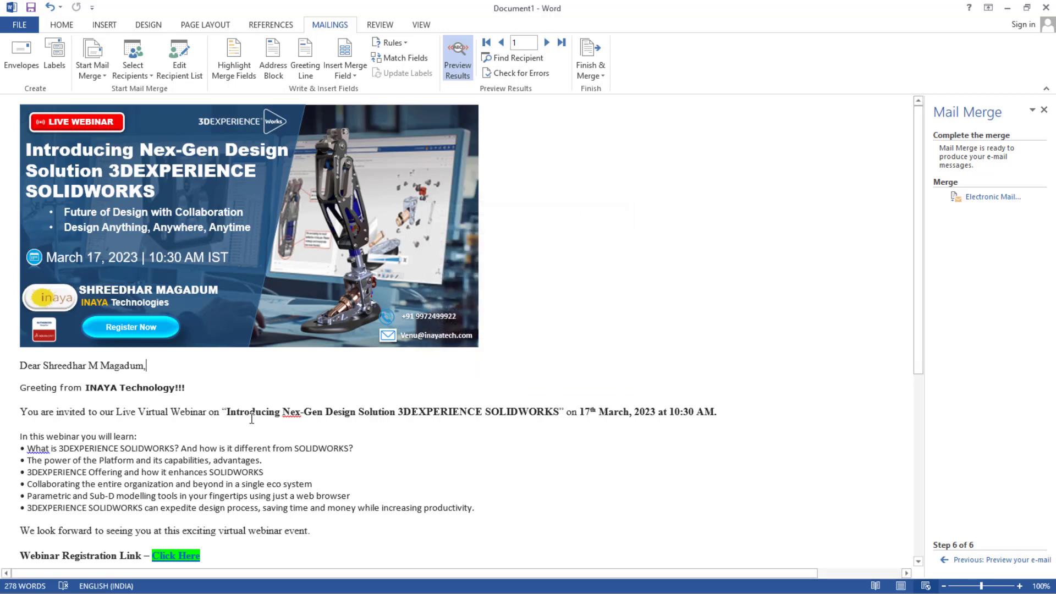
mouse_move(227, 411)
mouse_down()
mouse_move(558, 413)
mouse_move(222, 411)
mouse_up()
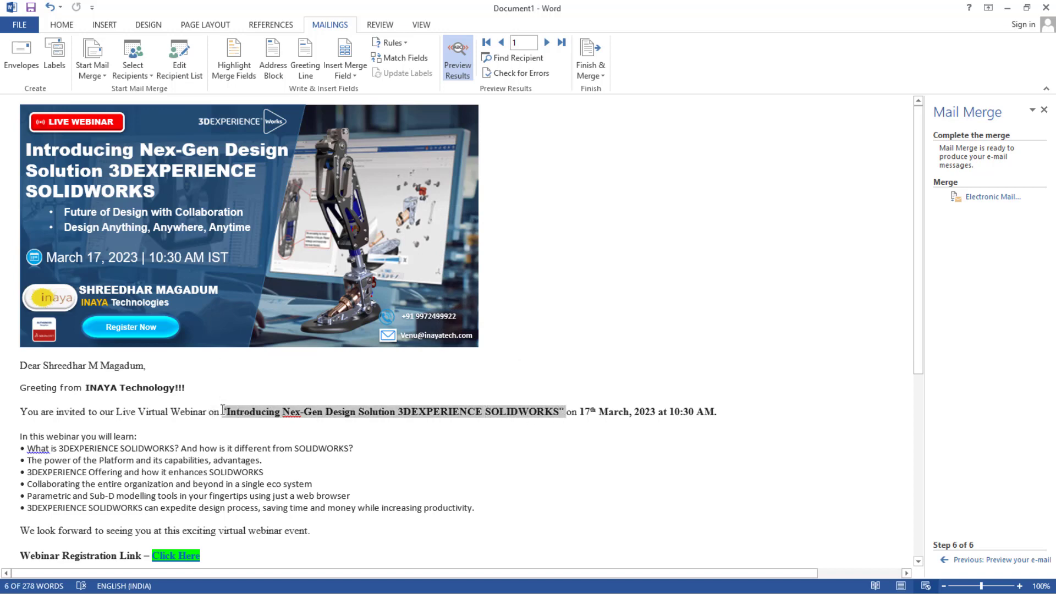
click(581, 75)
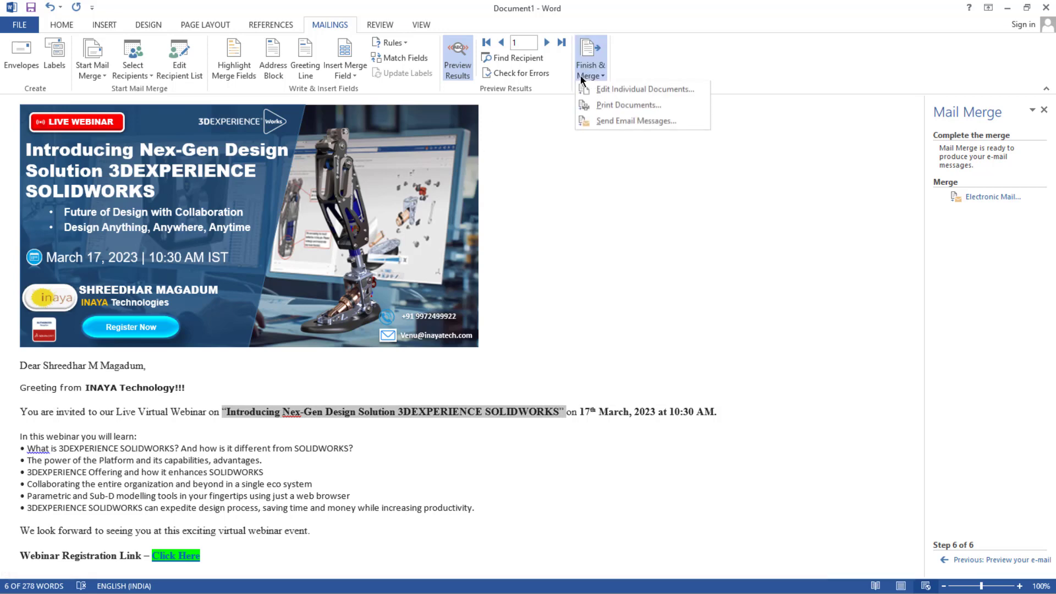
click(619, 121)
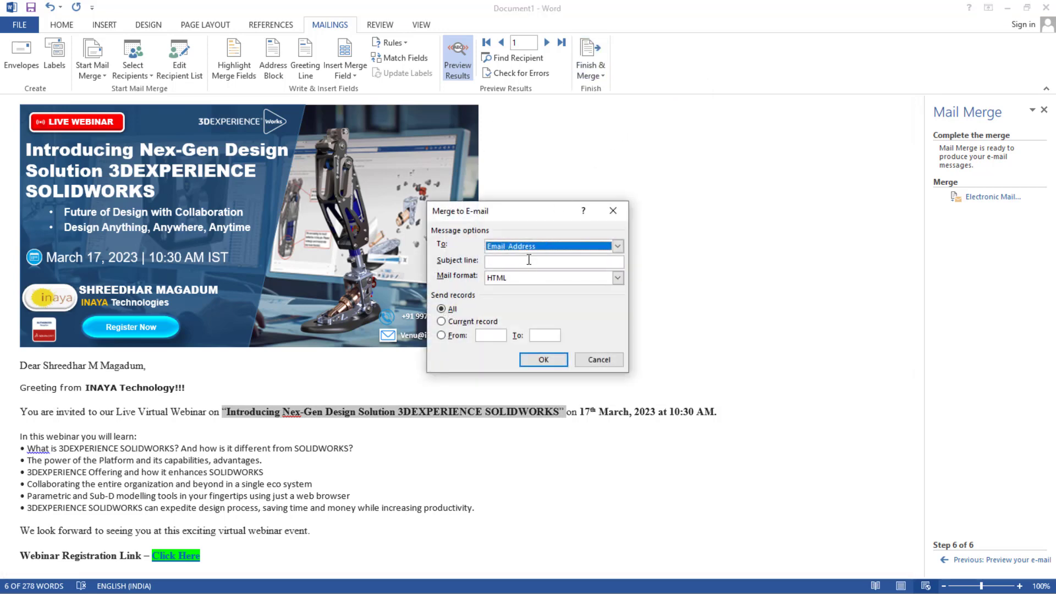
click(528, 260)
key(ctrl+v)
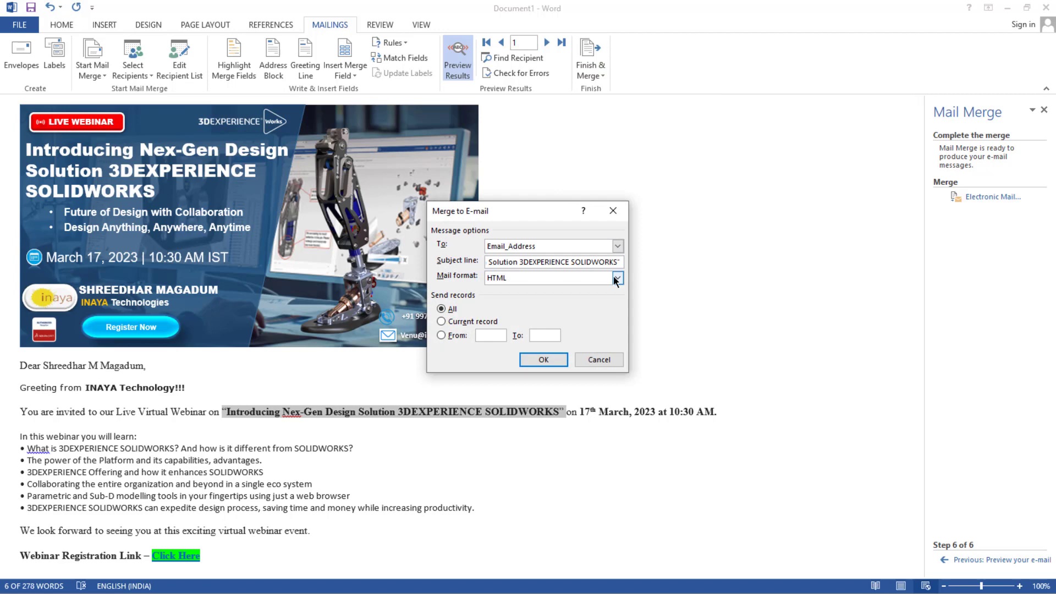
click(617, 278)
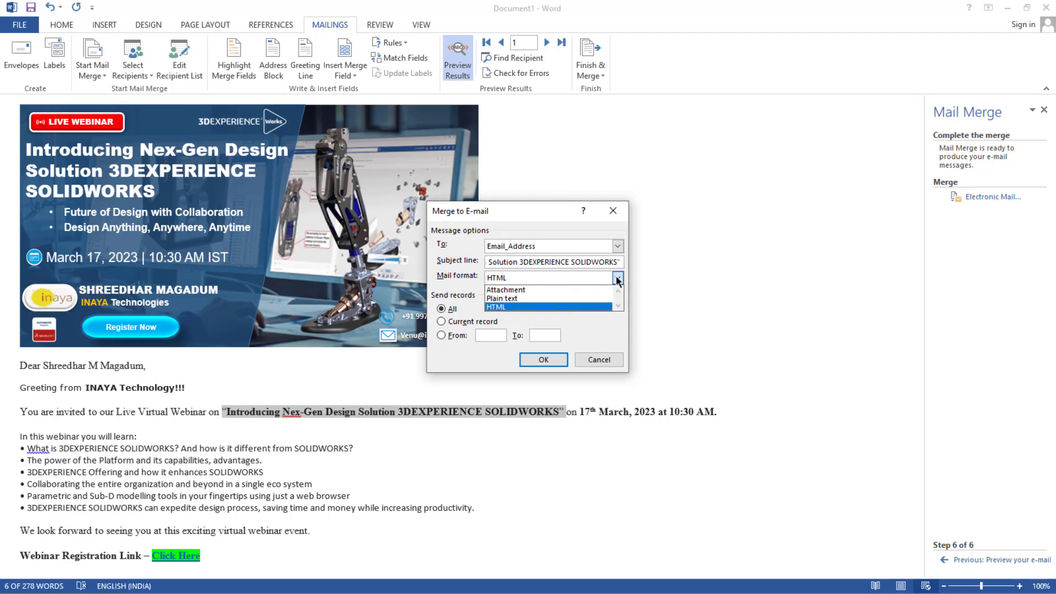
click(617, 281)
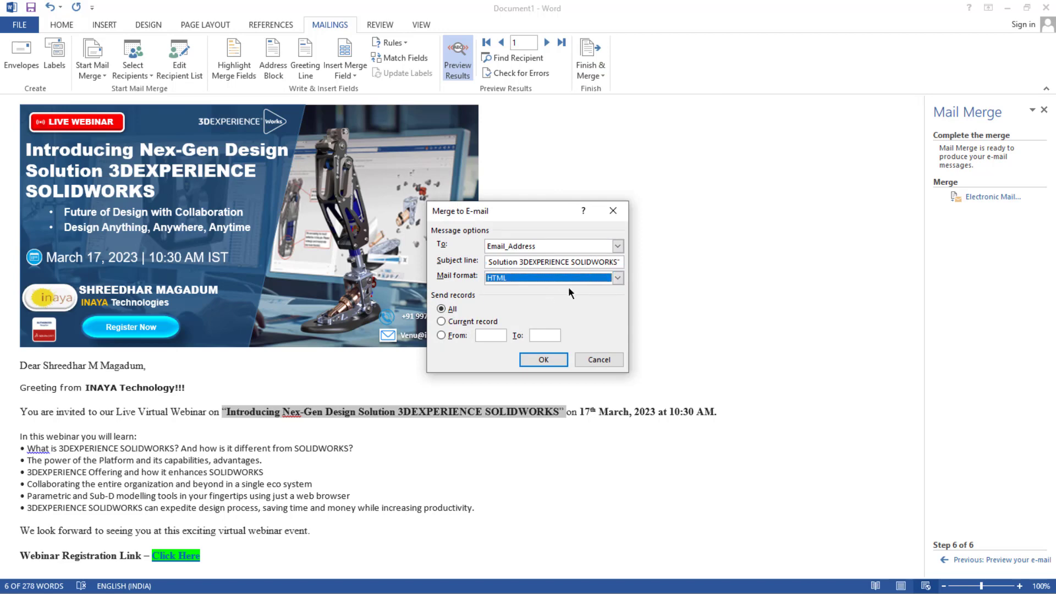
click(537, 361)
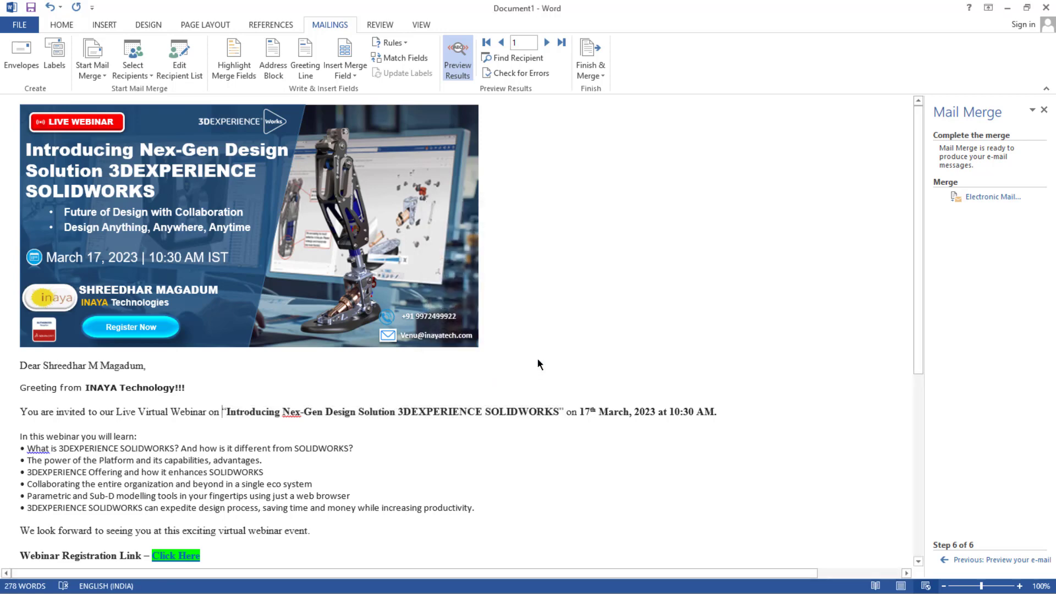
scroll(537, 358, down, 2)
scroll(538, 358, down, 3)
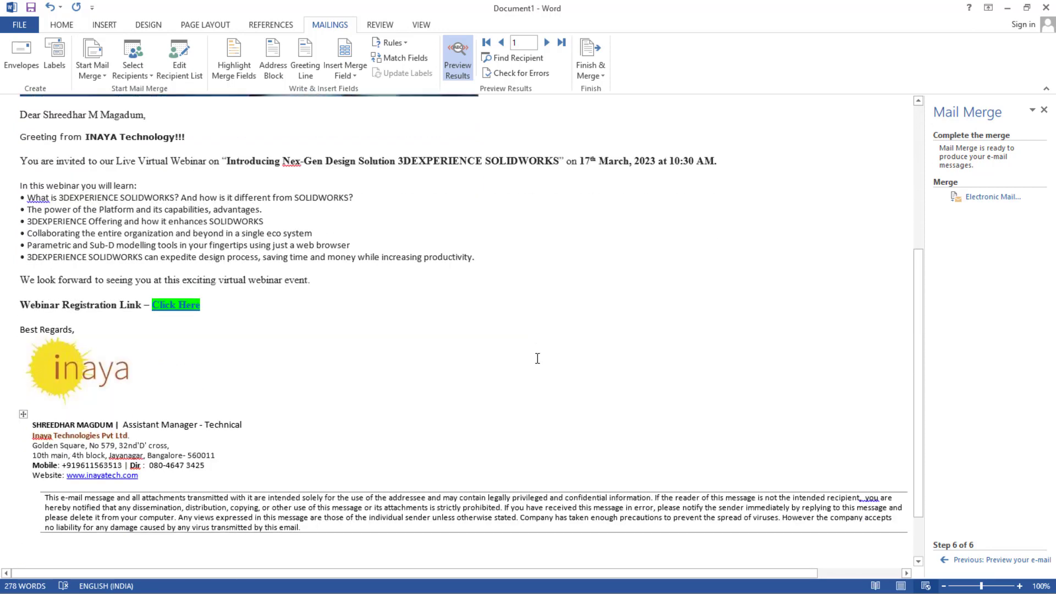
scroll(537, 359, down, 2)
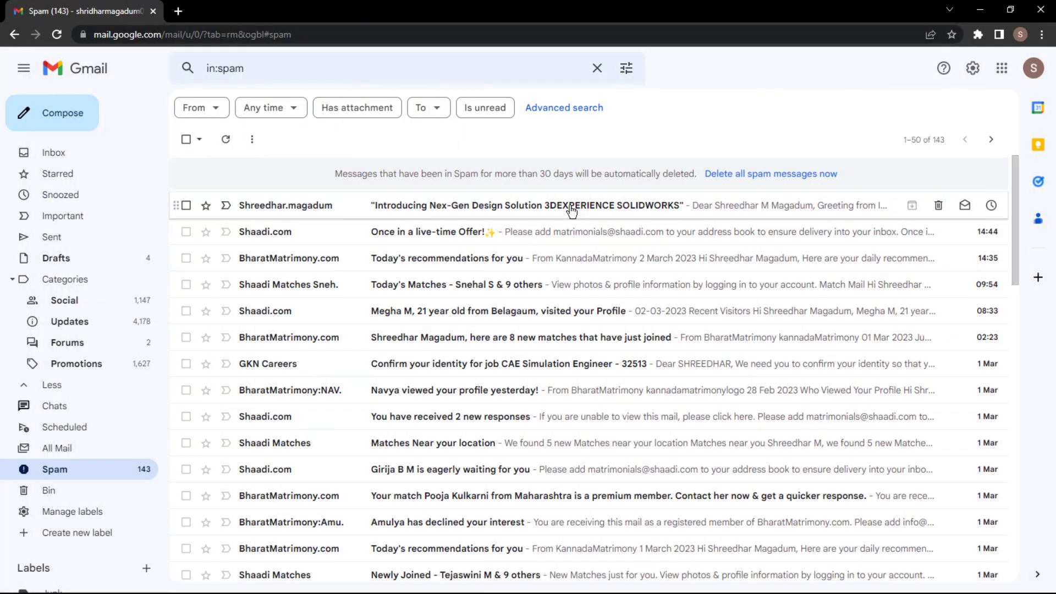
Open the invitation in Gmail's Spam folder and read through to its two attachments
click(568, 207)
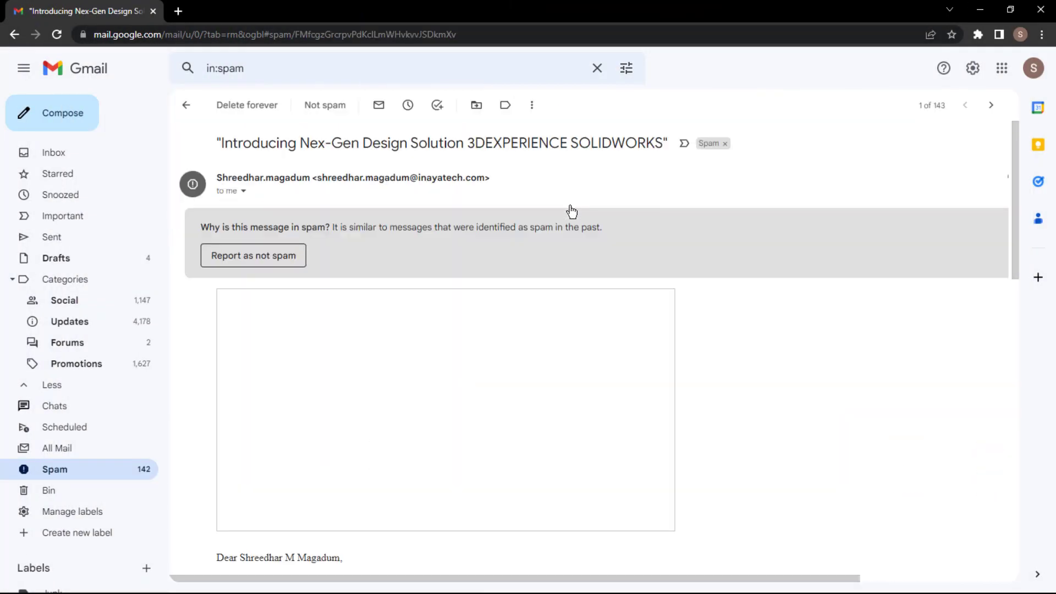
scroll(568, 212, down, 2)
scroll(561, 218, down, 2)
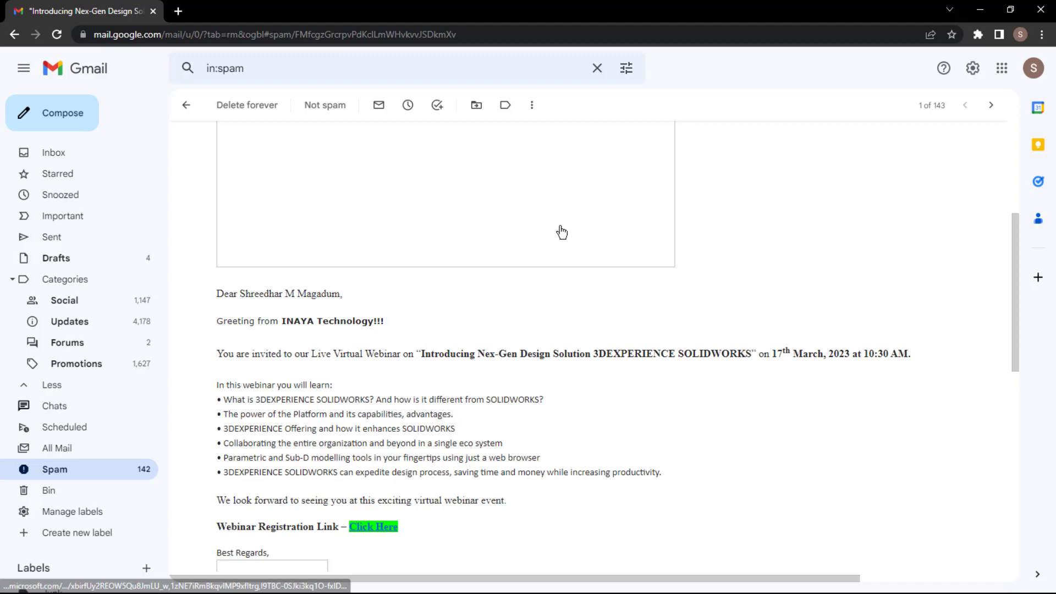
scroll(561, 233, down, 1)
scroll(562, 232, down, 2)
scroll(561, 231, down, 3)
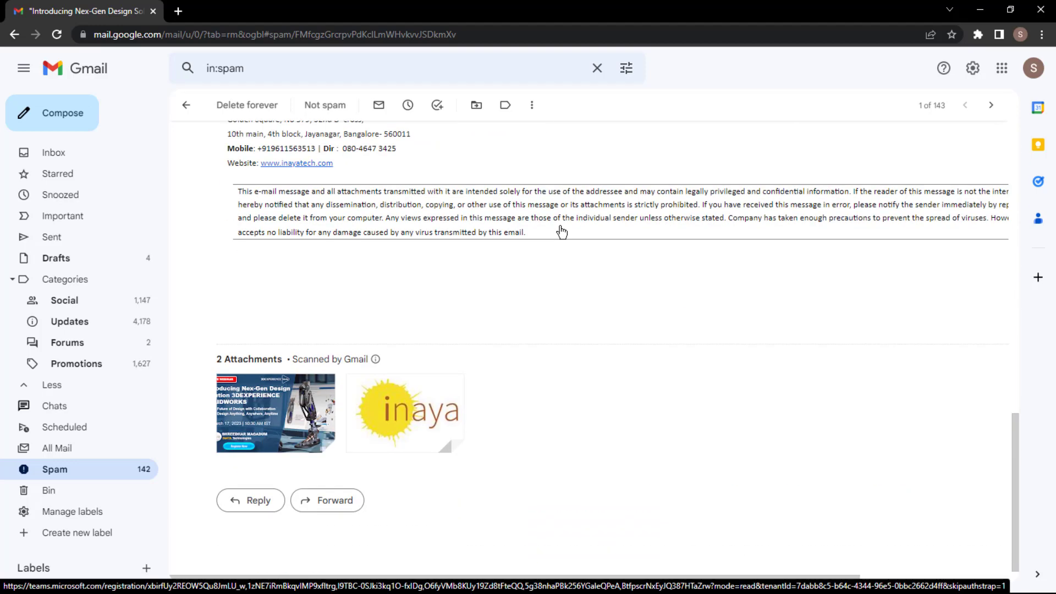
scroll(561, 232, up, 1)
scroll(561, 232, up, 2)
scroll(560, 231, down, 2)
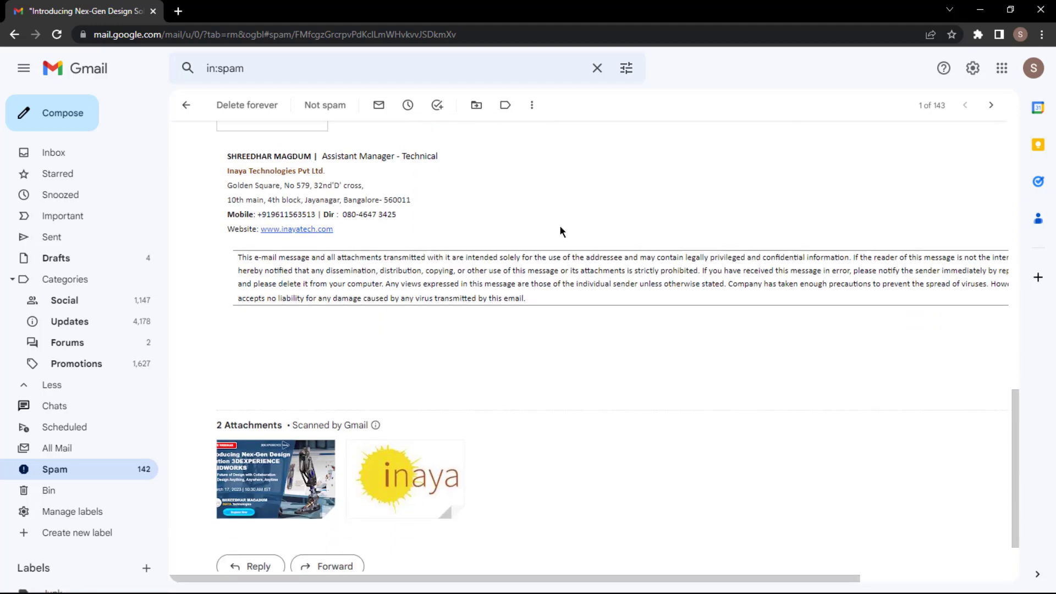
scroll(559, 225, down, 1)
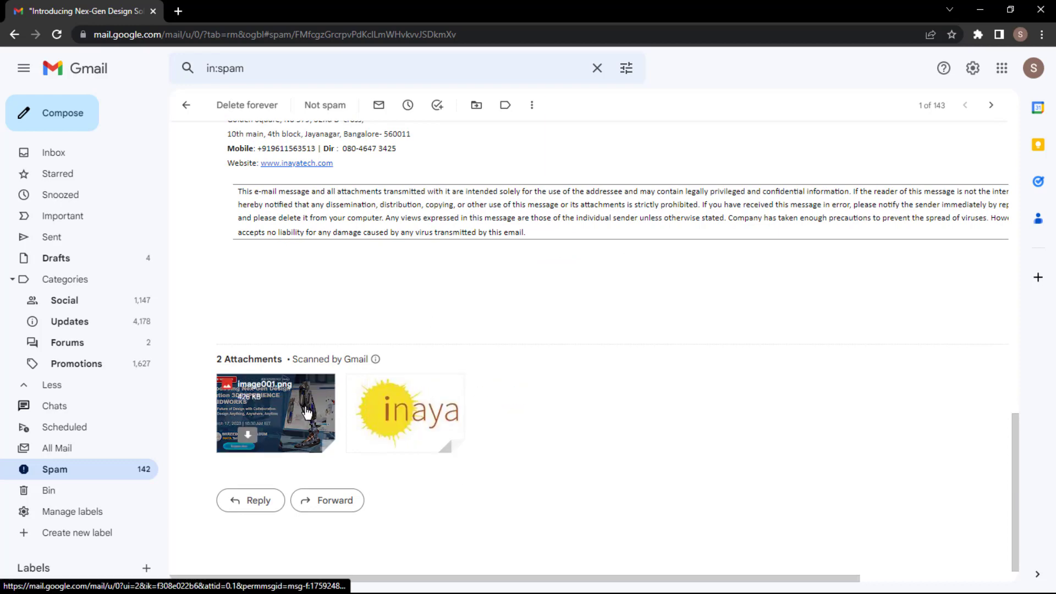
scroll(441, 396, up, 10)
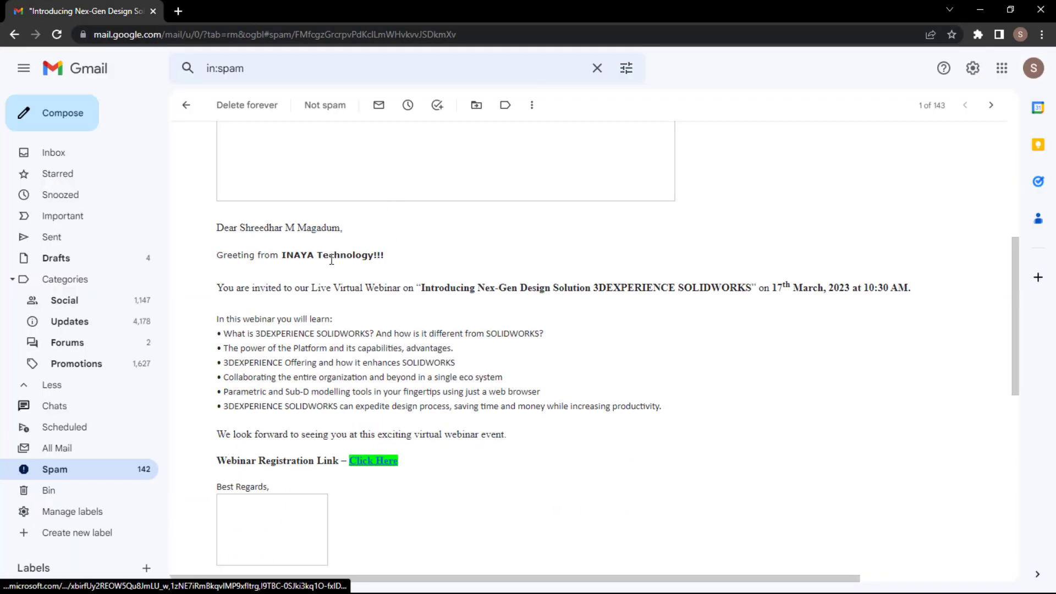
scroll(358, 283, down, 1)
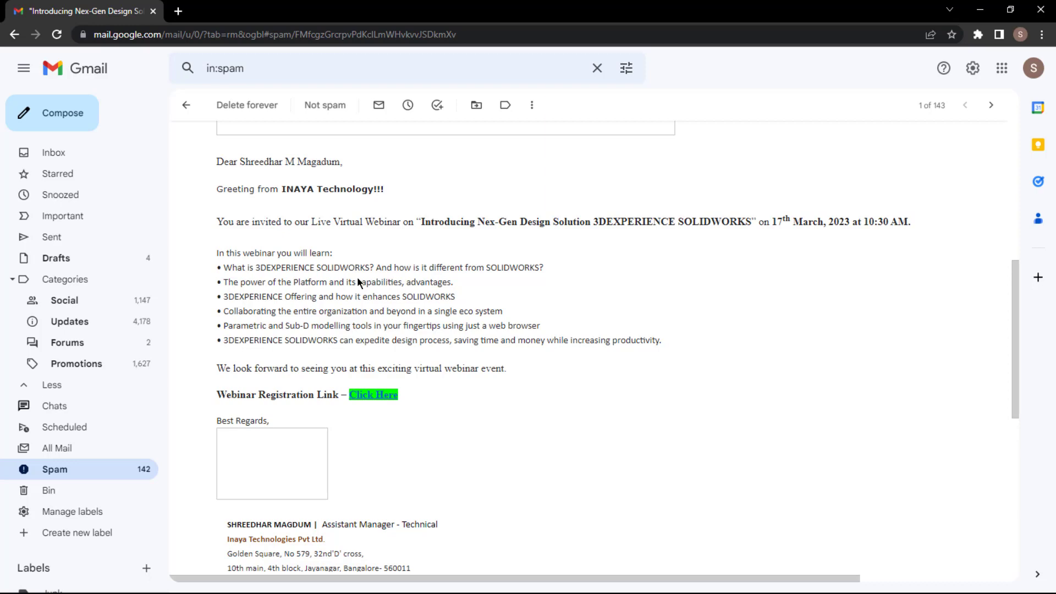
scroll(358, 283, up, 2)
scroll(360, 281, up, 3)
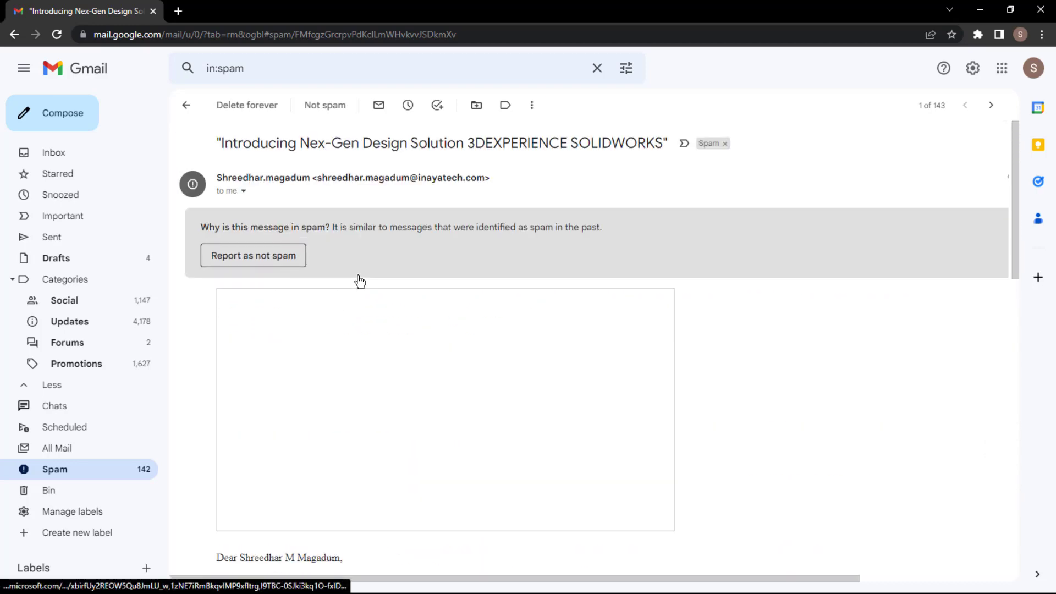
scroll(442, 304, down, 1)
scroll(319, 564, down, 3)
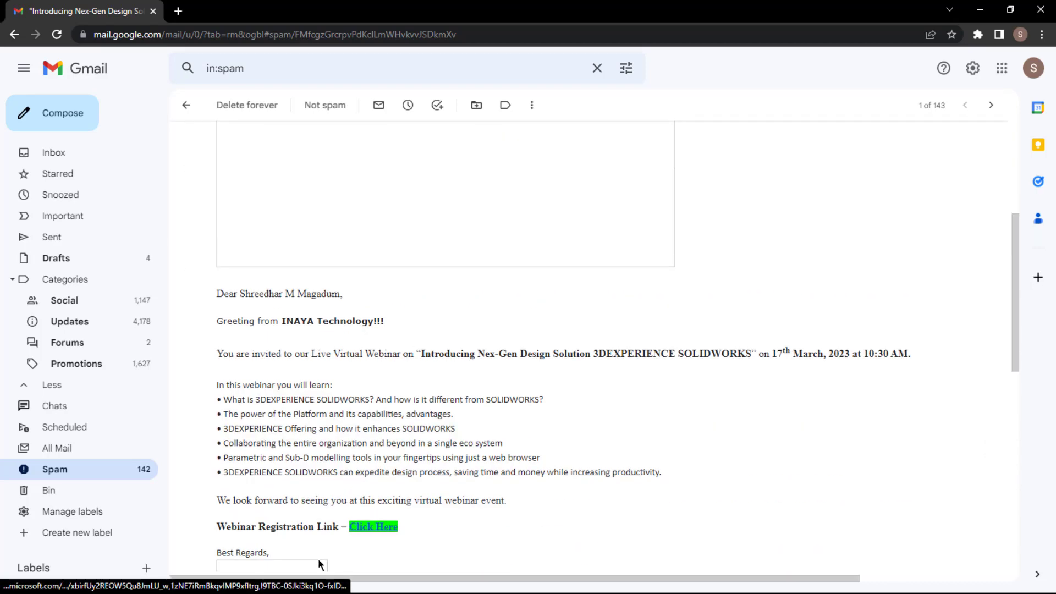
scroll(369, 445, up, 3)
scroll(372, 446, up, 1)
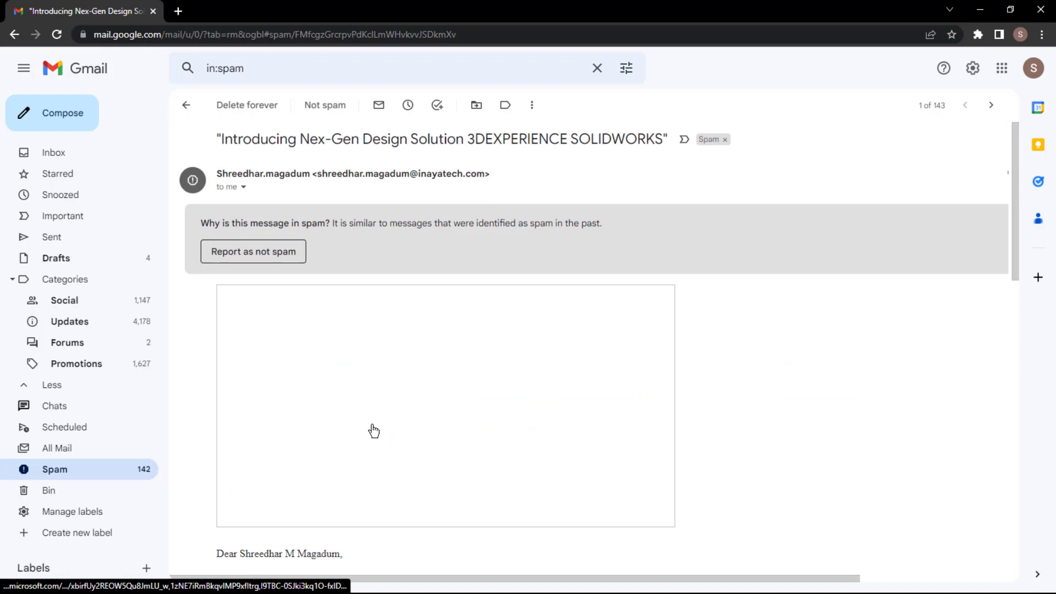
scroll(373, 432, down, 4)
scroll(373, 430, down, 2)
scroll(373, 430, down, 2)
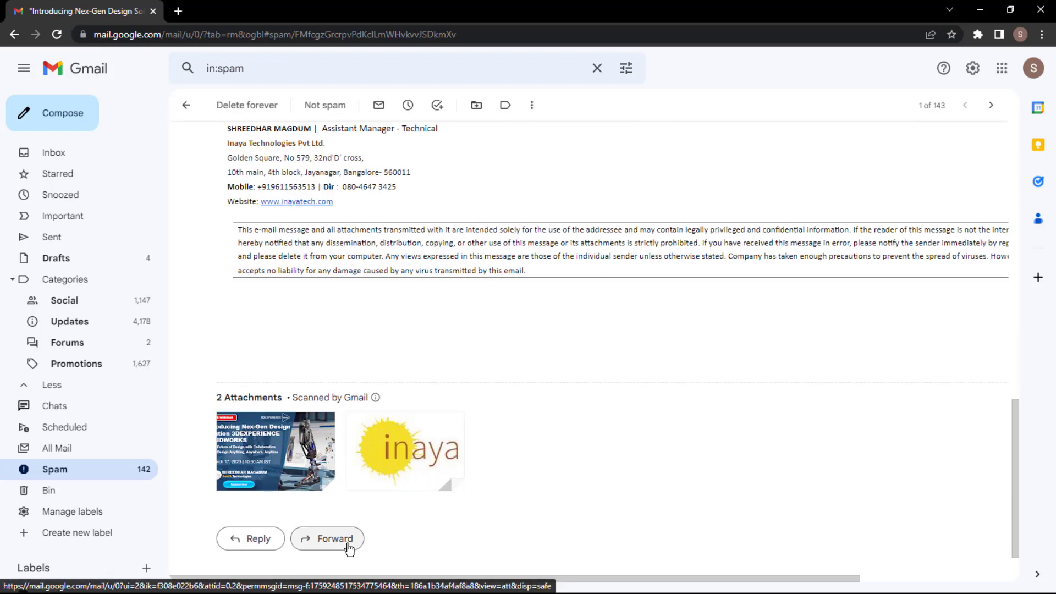
scroll(388, 501, down, 1)
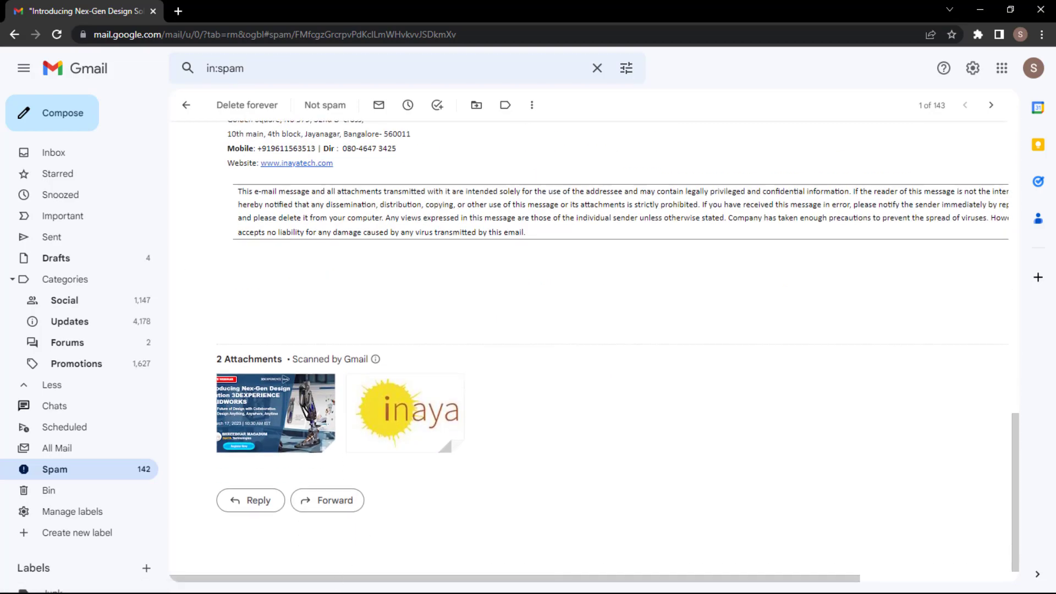
key(super)
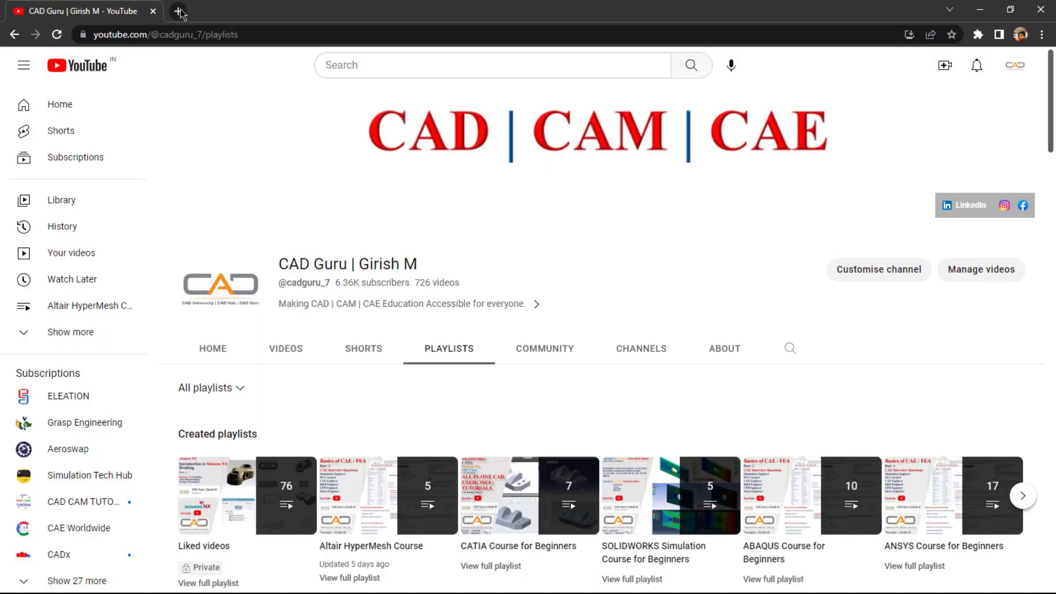
In a new tab, open another recipient's invitation from Gmail's Spam folder
click(177, 11)
click(925, 90)
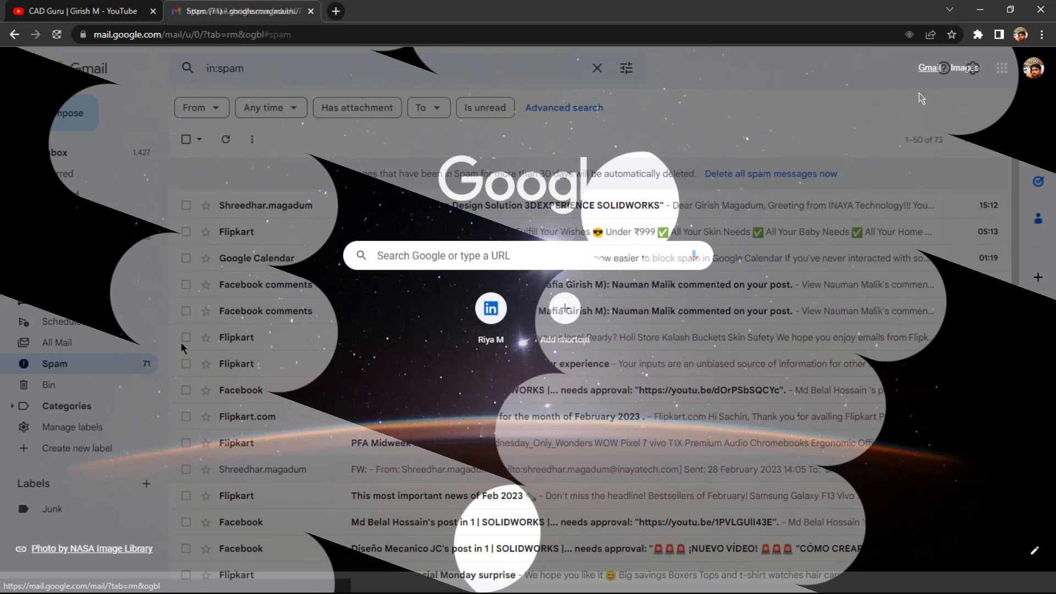
click(483, 206)
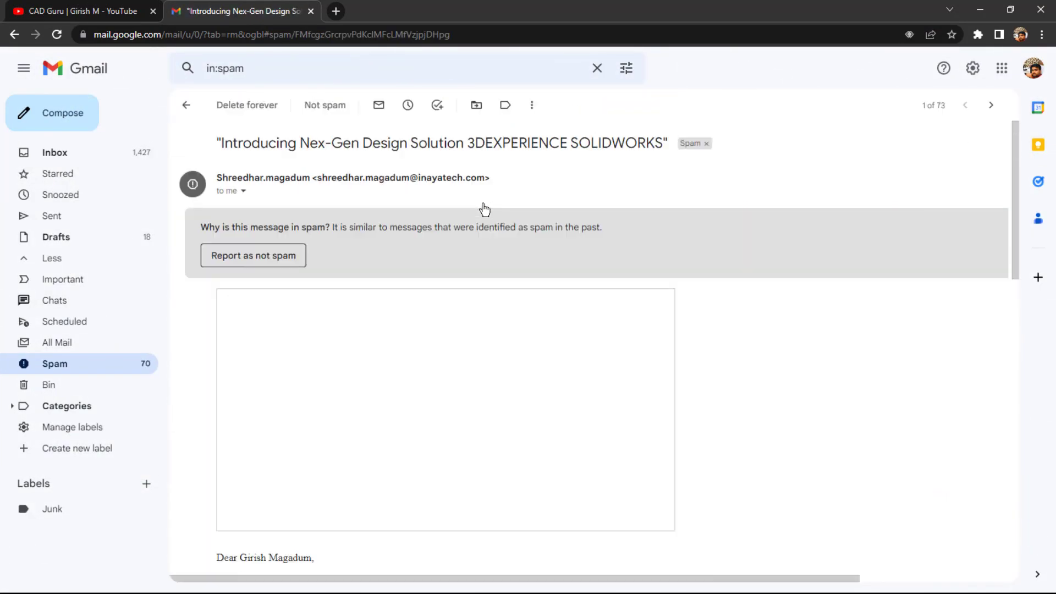
scroll(483, 214, down, 3)
scroll(476, 231, down, 3)
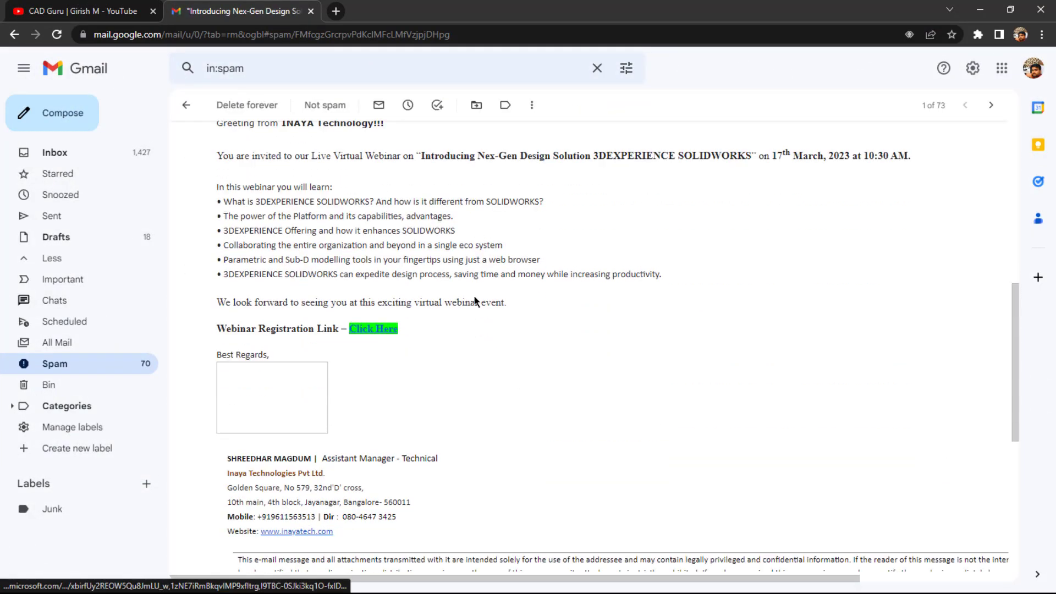
scroll(356, 338, down, 3)
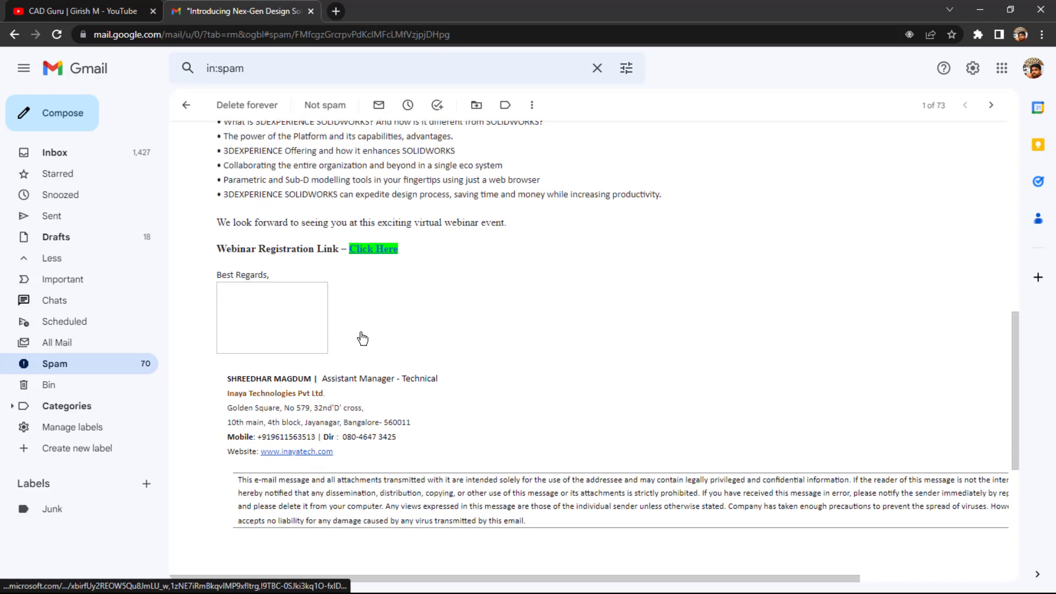
scroll(363, 337, down, 2)
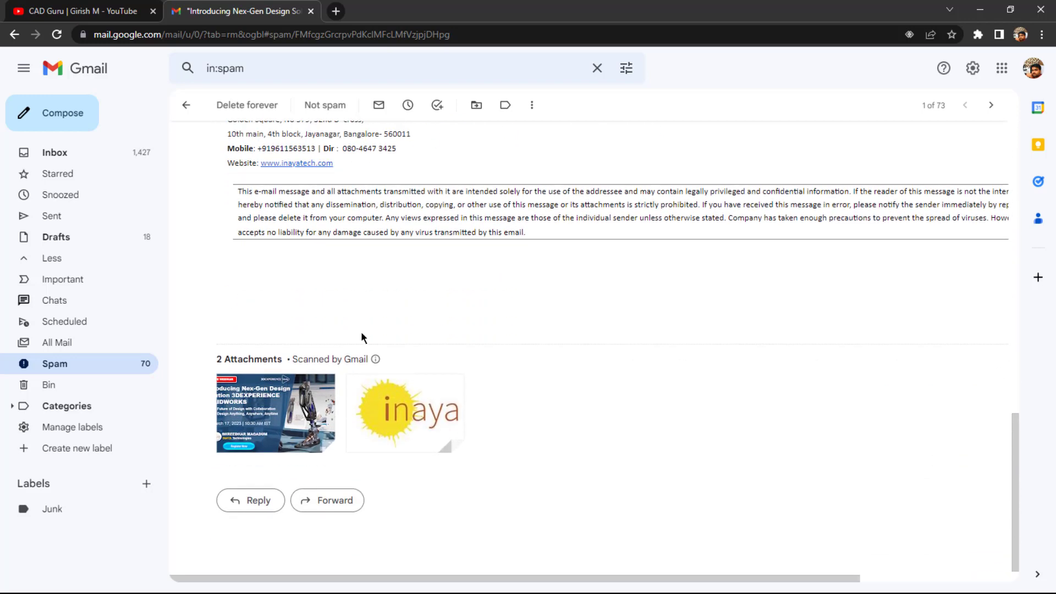
scroll(362, 331, up, 5)
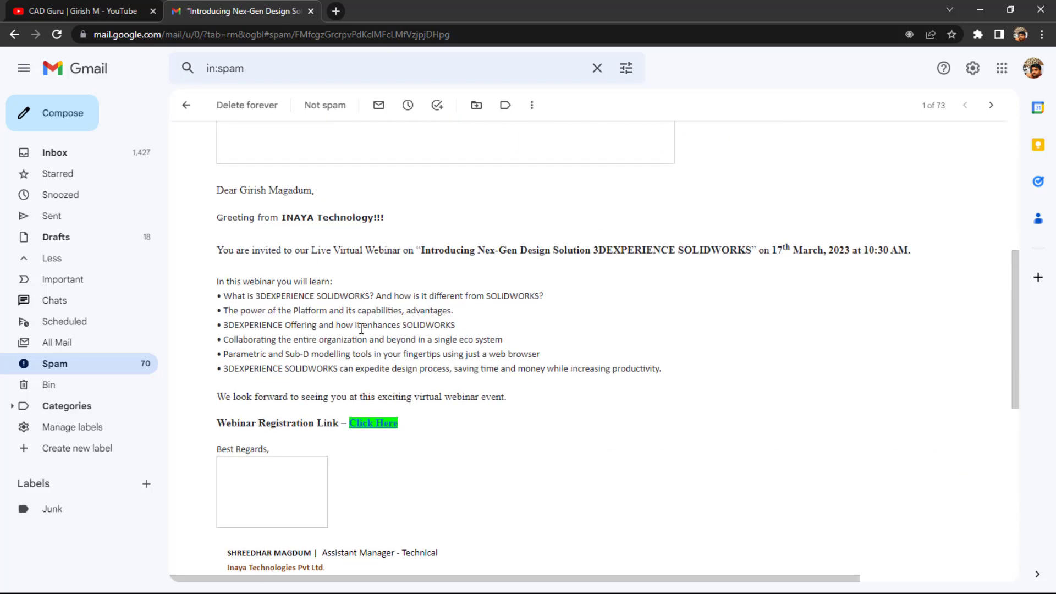
scroll(362, 331, up, 4)
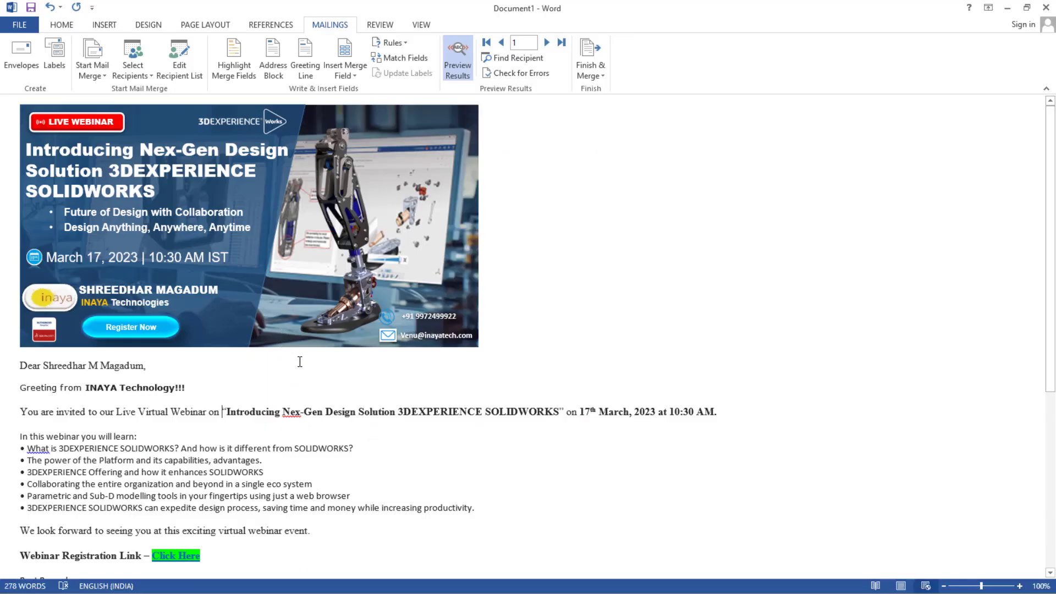
Launch the Step-by-Step Mail Merge Wizard, step back to Step 1, then forward to Step 3
click(93, 76)
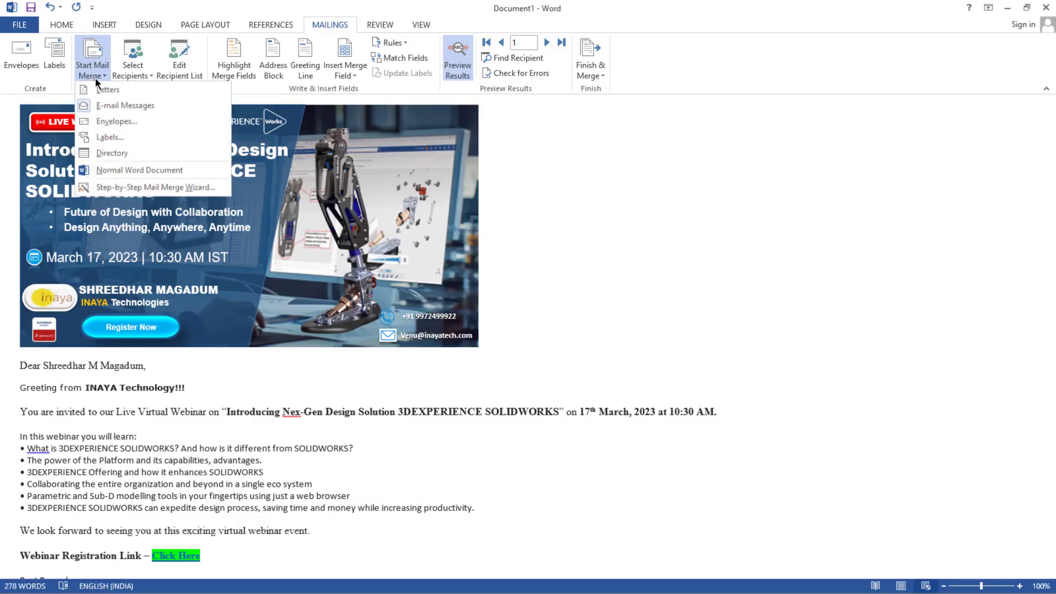
click(124, 187)
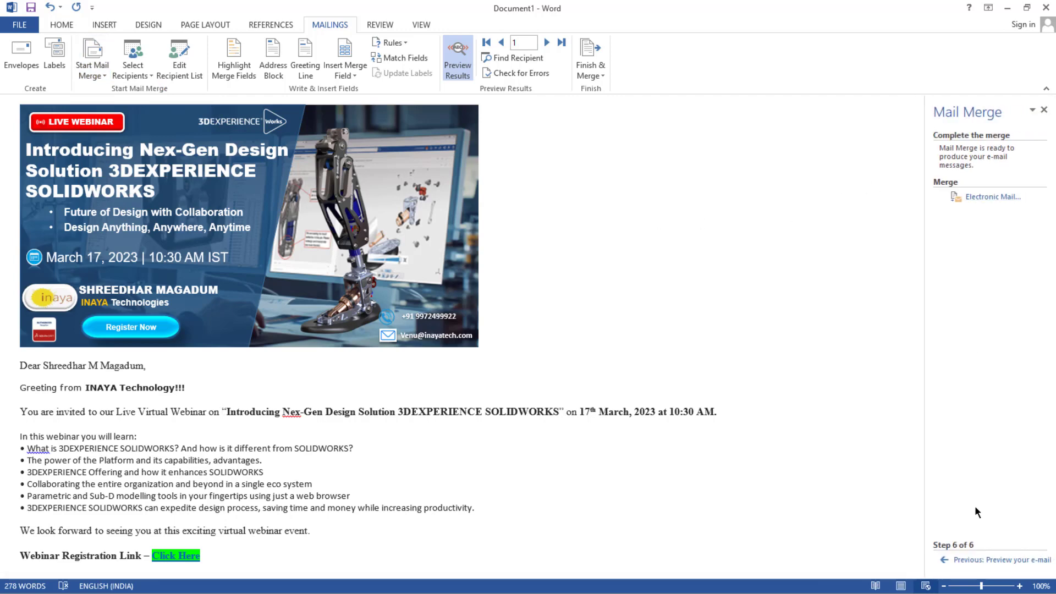
click(966, 560)
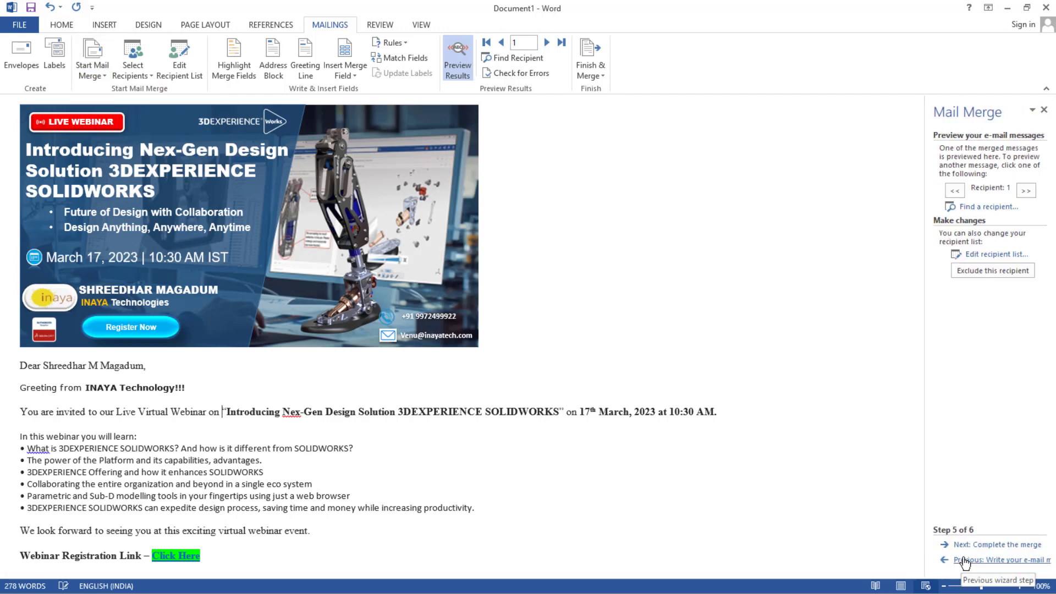
click(965, 560)
click(965, 562)
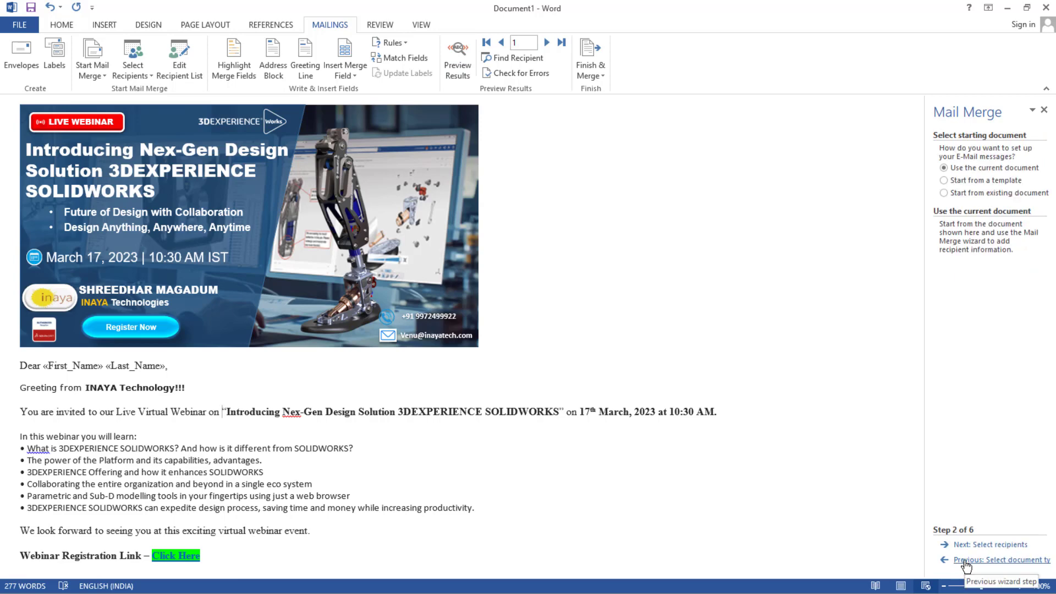
click(966, 562)
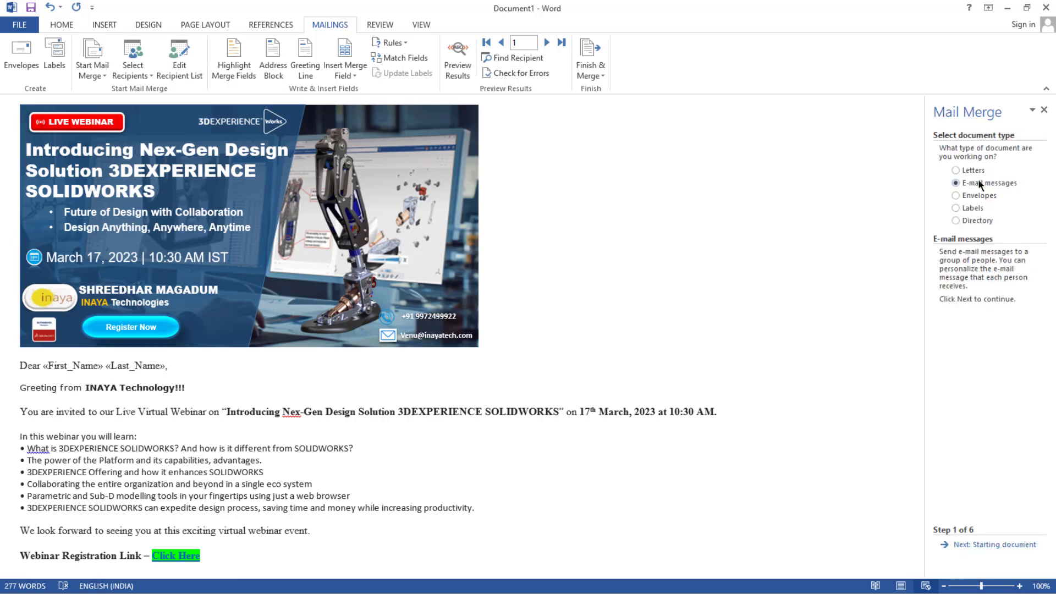
click(996, 545)
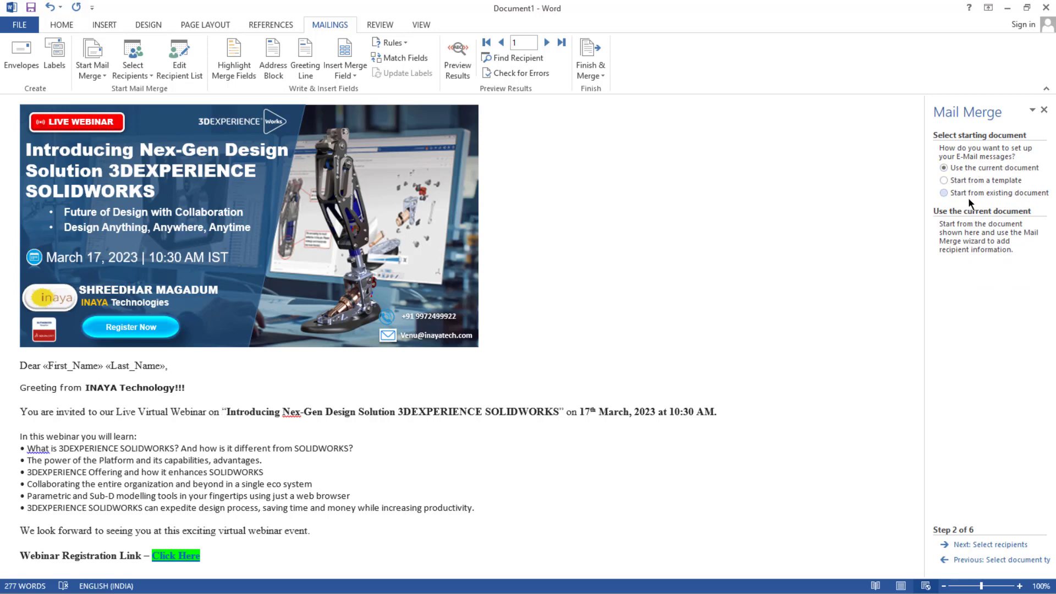
click(988, 545)
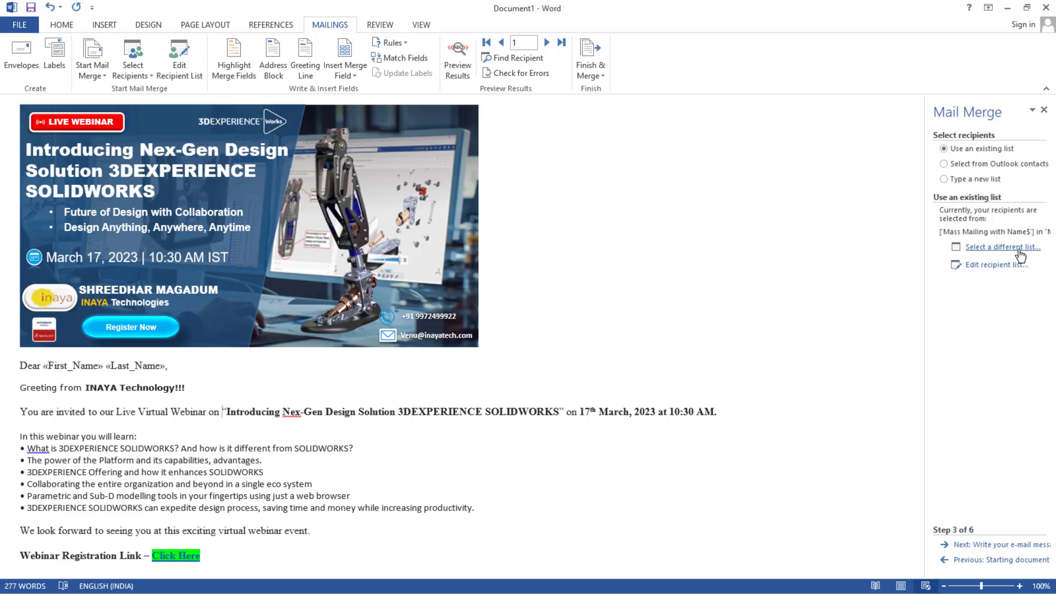
Load the Desktop file 'Mass Mailing with Name', accepting its encoding and the recipient list
click(1003, 247)
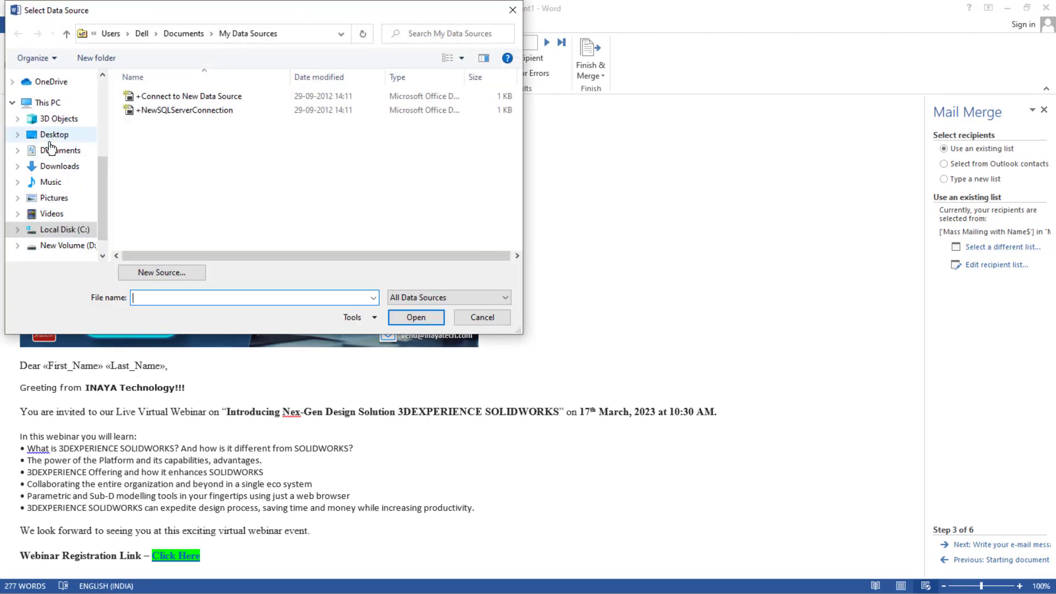
click(51, 138)
scroll(255, 176, down, 3)
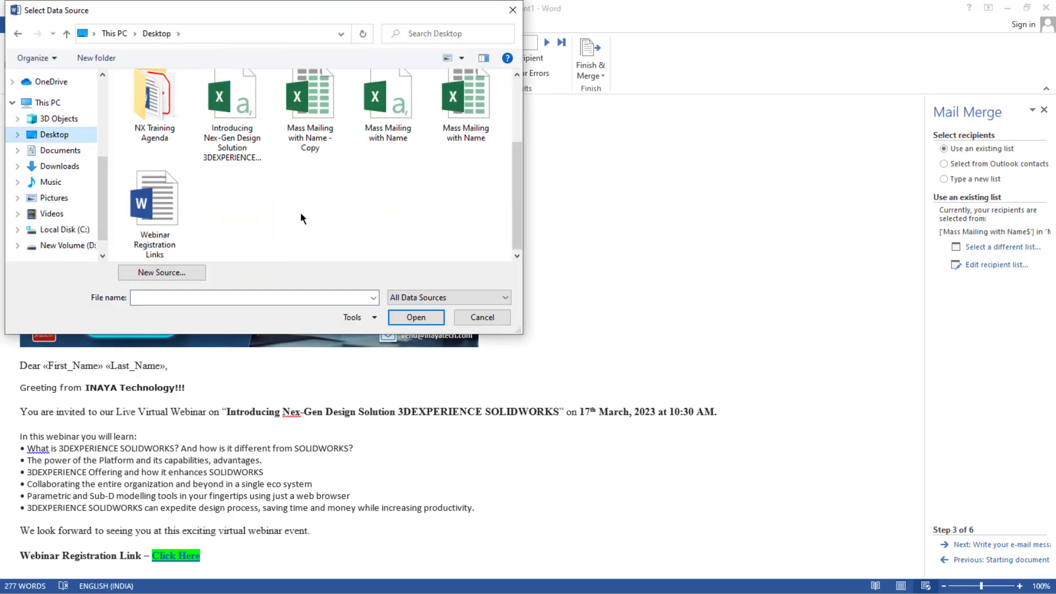
click(386, 111)
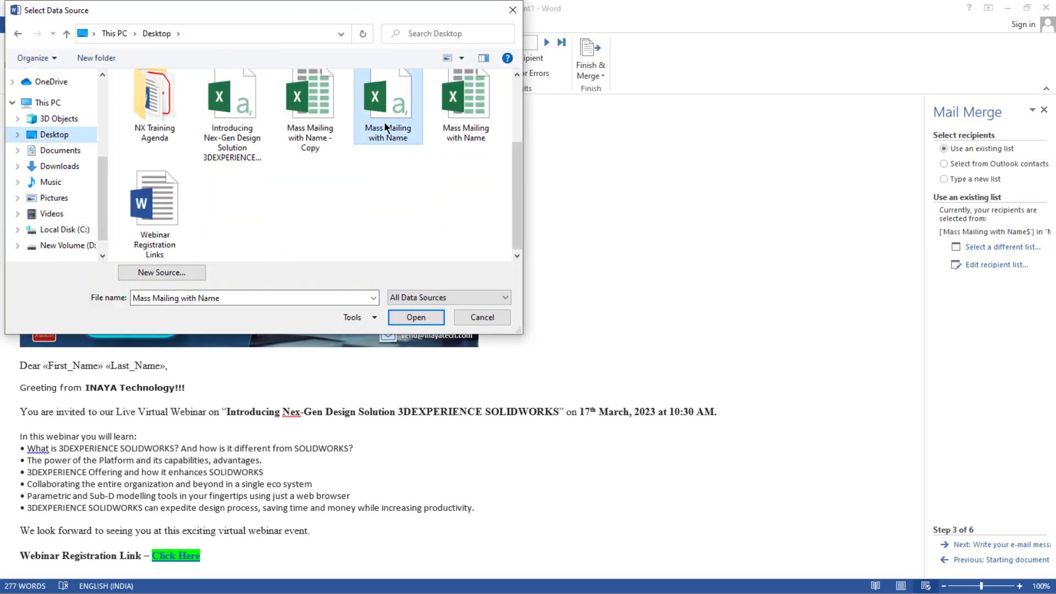
click(405, 316)
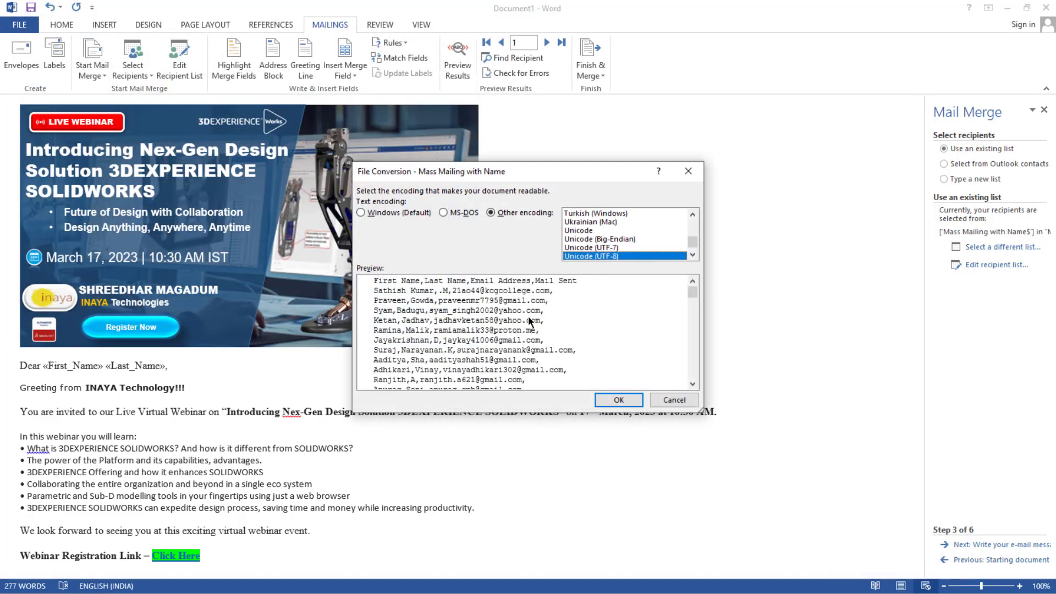
scroll(528, 316, up, 3)
scroll(528, 316, up, 3)
scroll(528, 316, up, 3)
scroll(532, 320, up, 3)
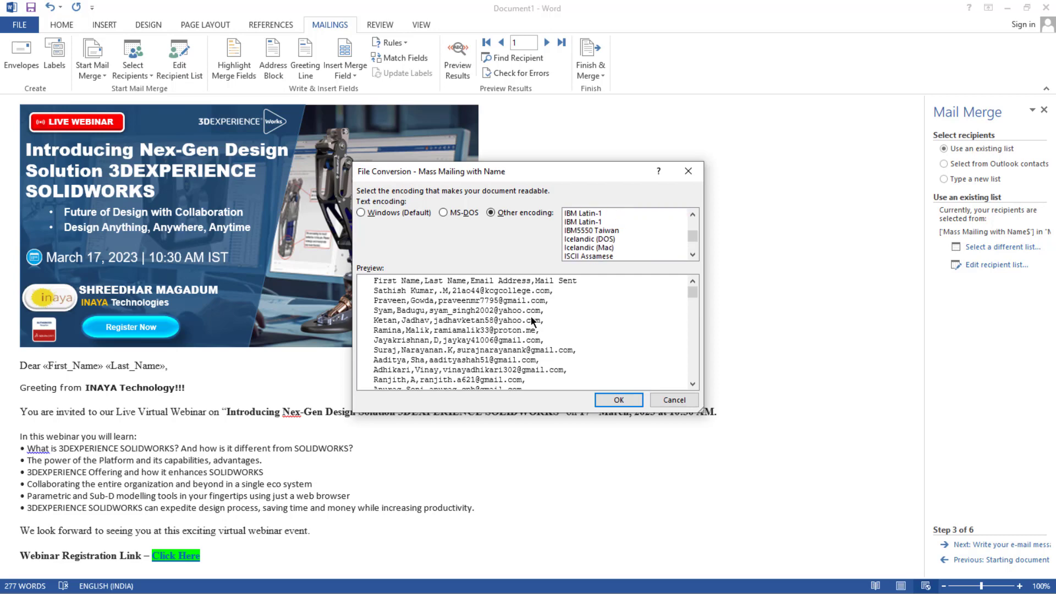
click(610, 399)
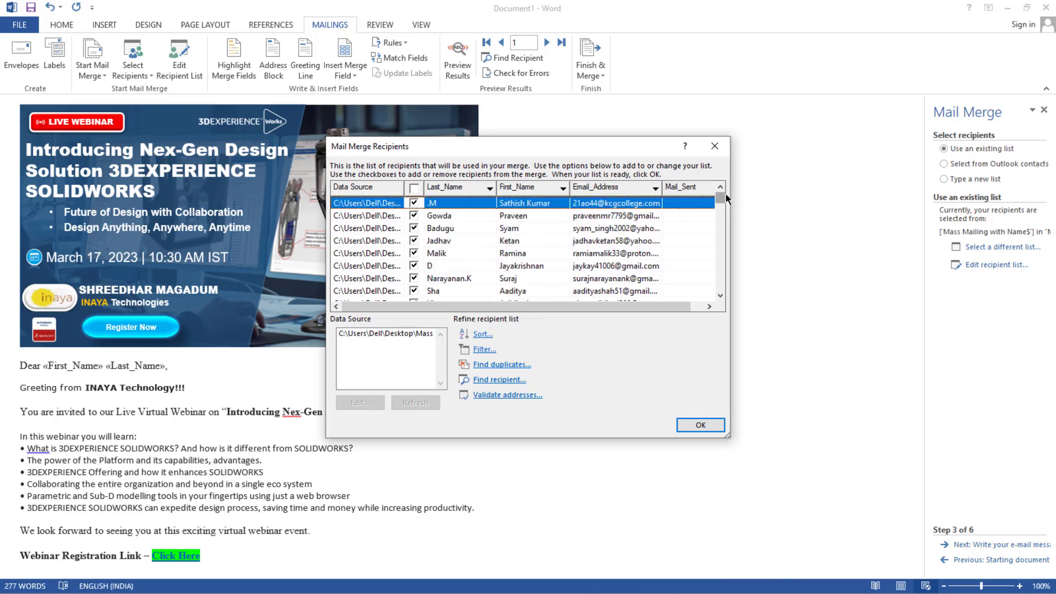
mouse_move(720, 198)
mouse_down()
mouse_move(731, 286)
mouse_move(719, 279)
mouse_move(721, 308)
mouse_up()
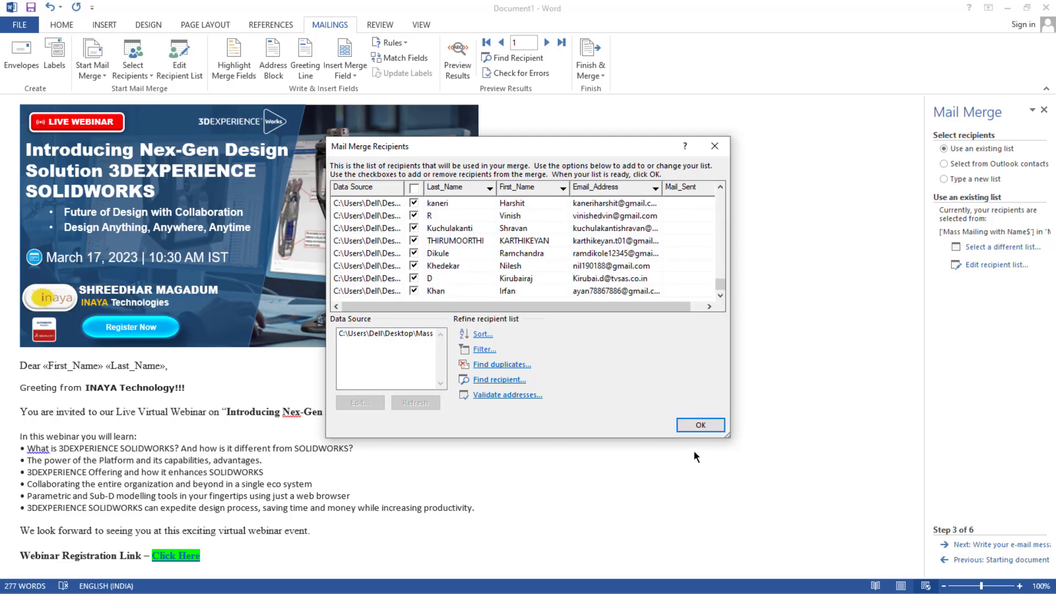
click(693, 426)
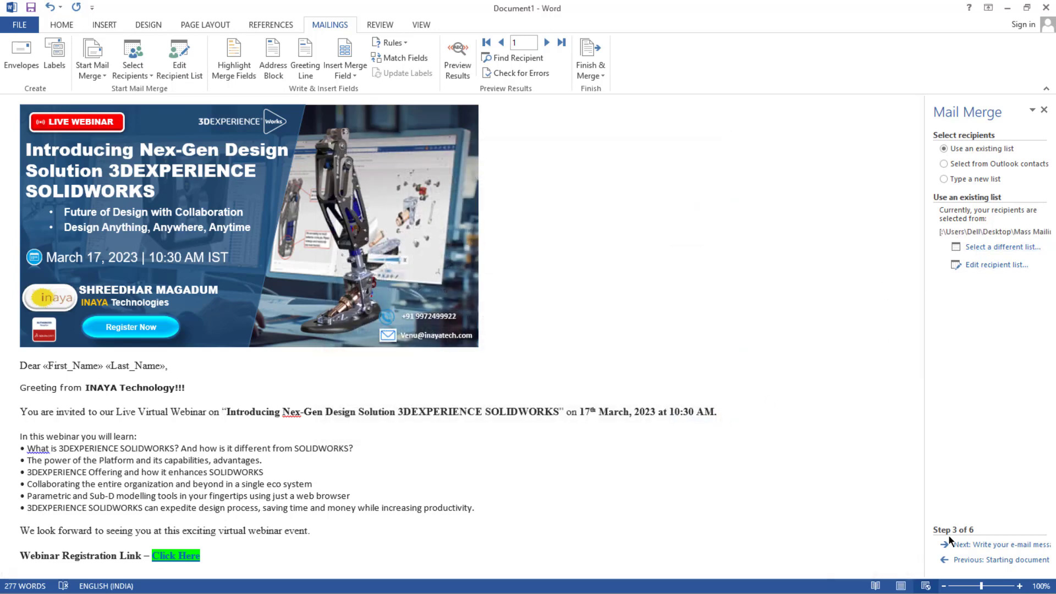
Advance the mail merge wizard past writing and previewing the message to step 6, Complete the merge
click(994, 546)
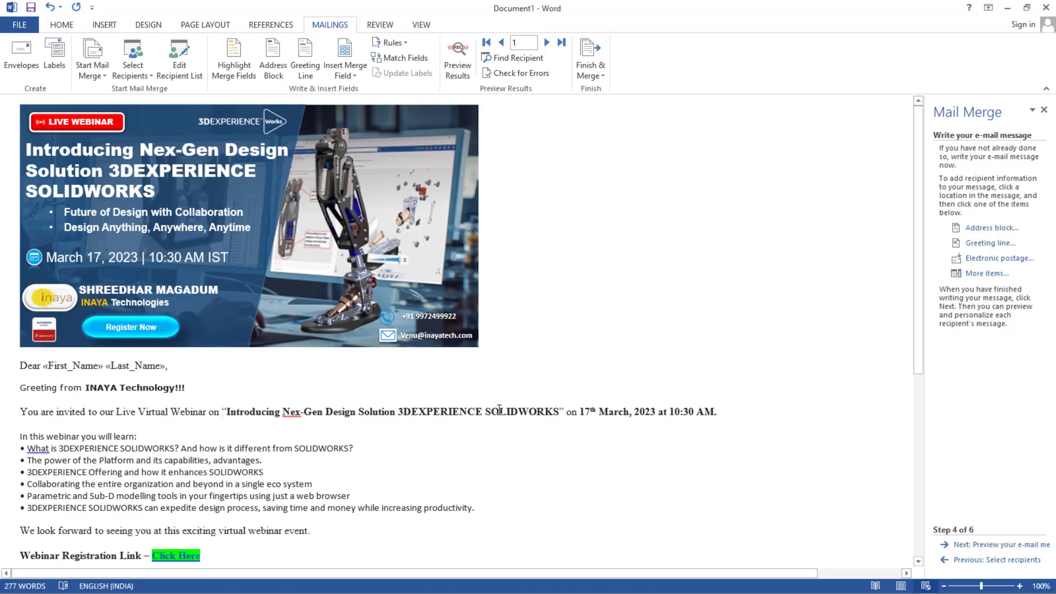
scroll(499, 411, down, 5)
scroll(500, 411, up, 3)
scroll(499, 410, up, 3)
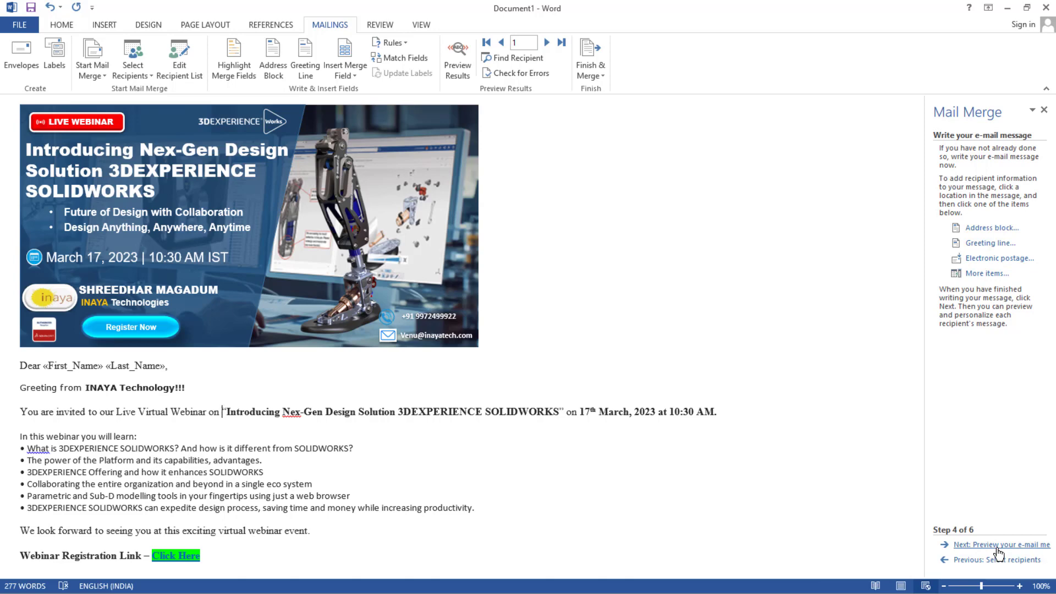
click(999, 544)
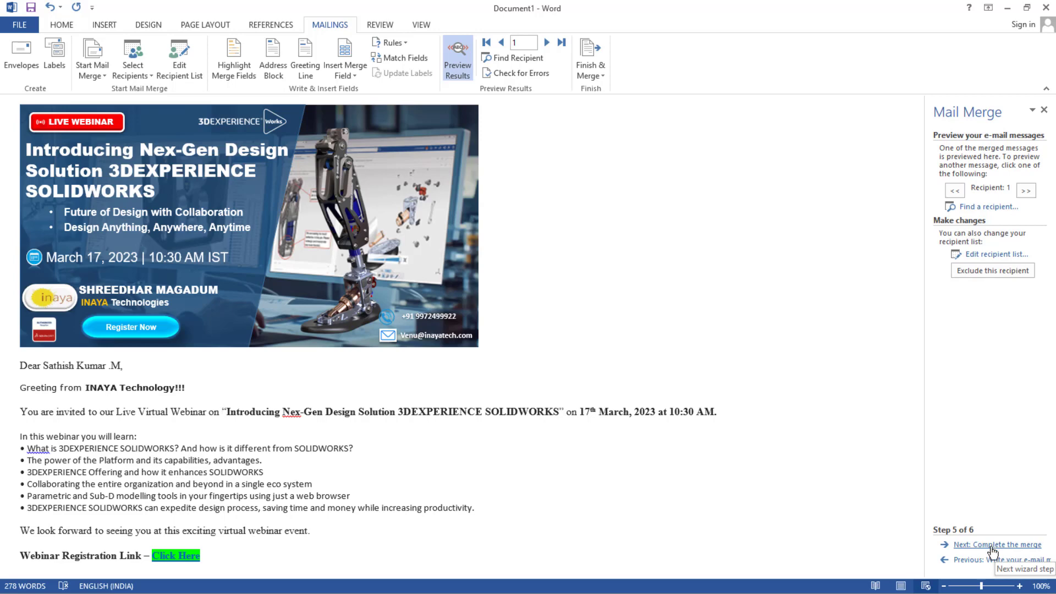
click(992, 545)
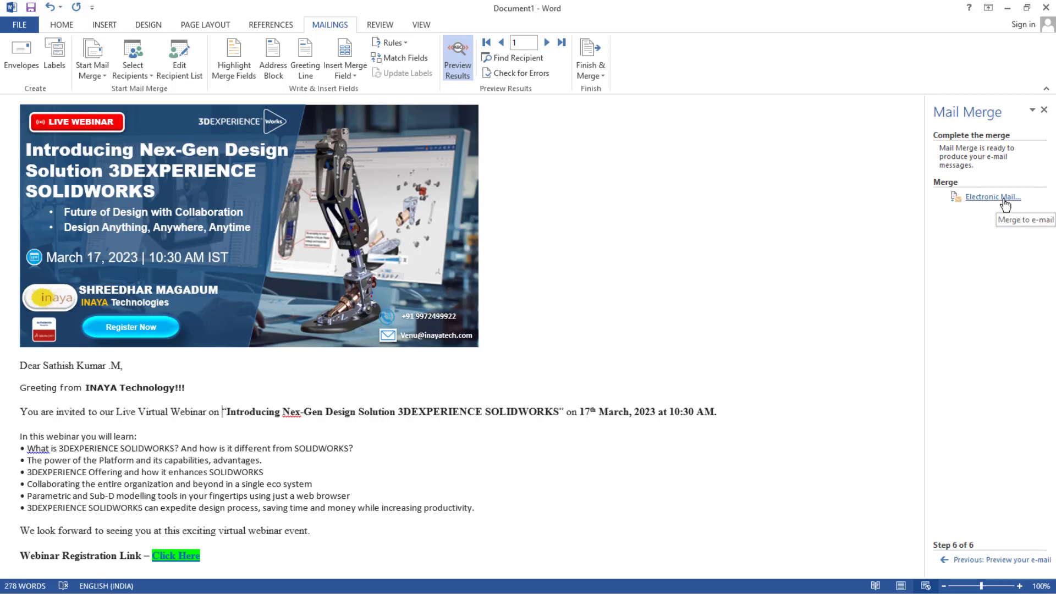
Email the merged invitation to all records at Email_Address, in HTML, with the subject prefixed 'Webinar on '
click(590, 70)
click(614, 121)
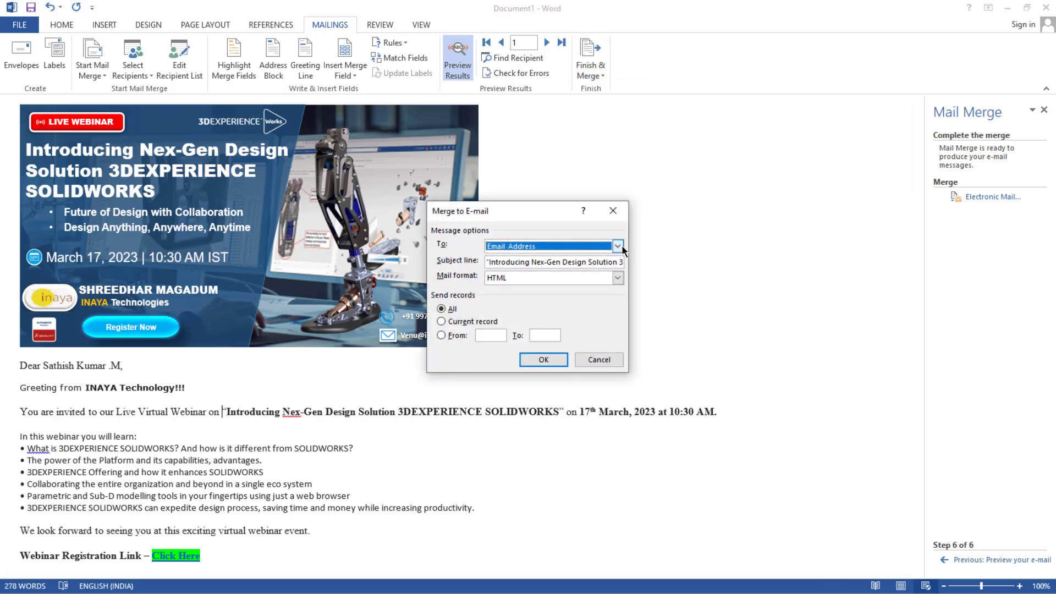
drag(520, 262, 623, 263)
click(487, 263)
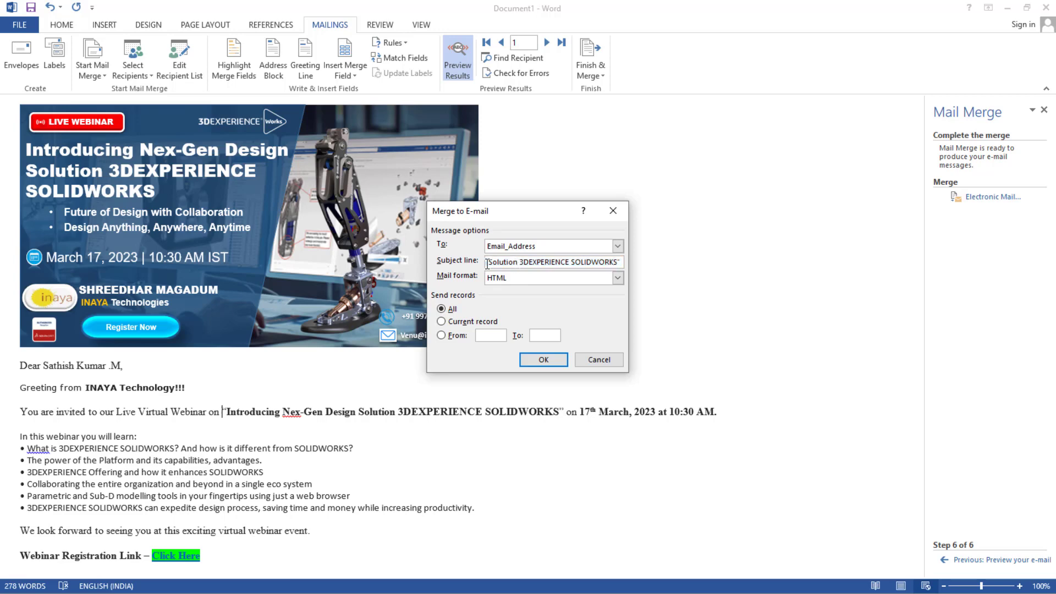
drag(487, 263, 463, 265)
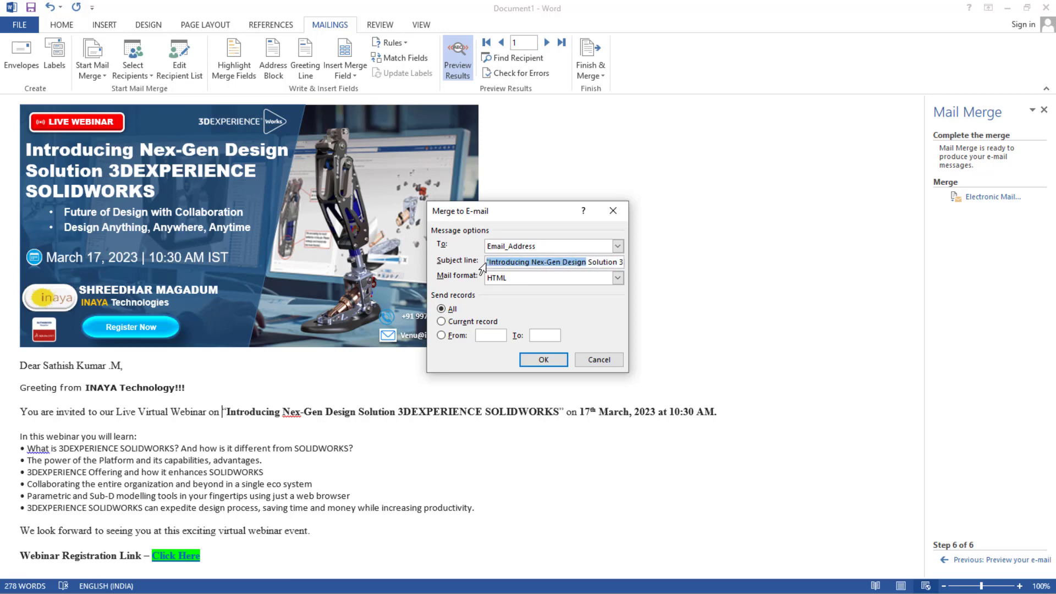
click(487, 263)
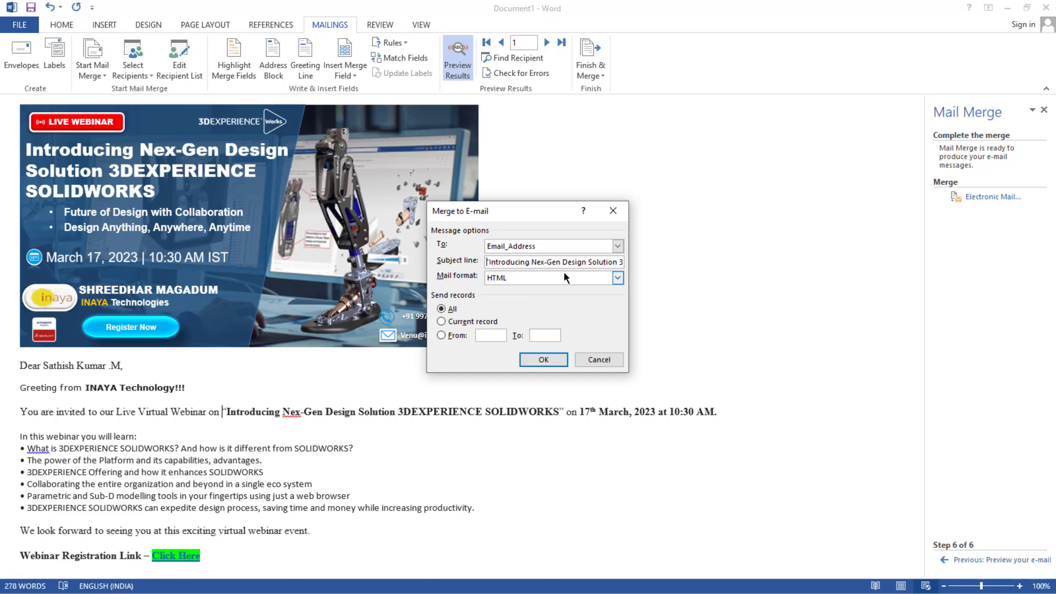
text(Webinar )
text(on)
click(544, 361)
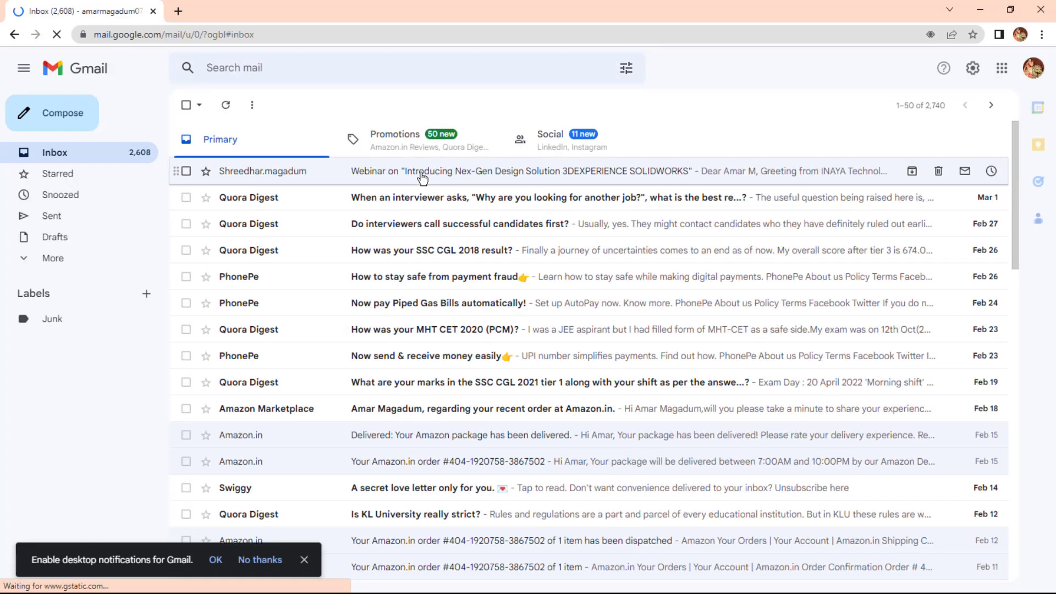
Open the 'Webinar on "Introducing Nex-Gen Design Solution 3DEXPERIENCE SOLIDWORKS"' email in the Gmail inbox
click(396, 172)
scroll(314, 258, down, 5)
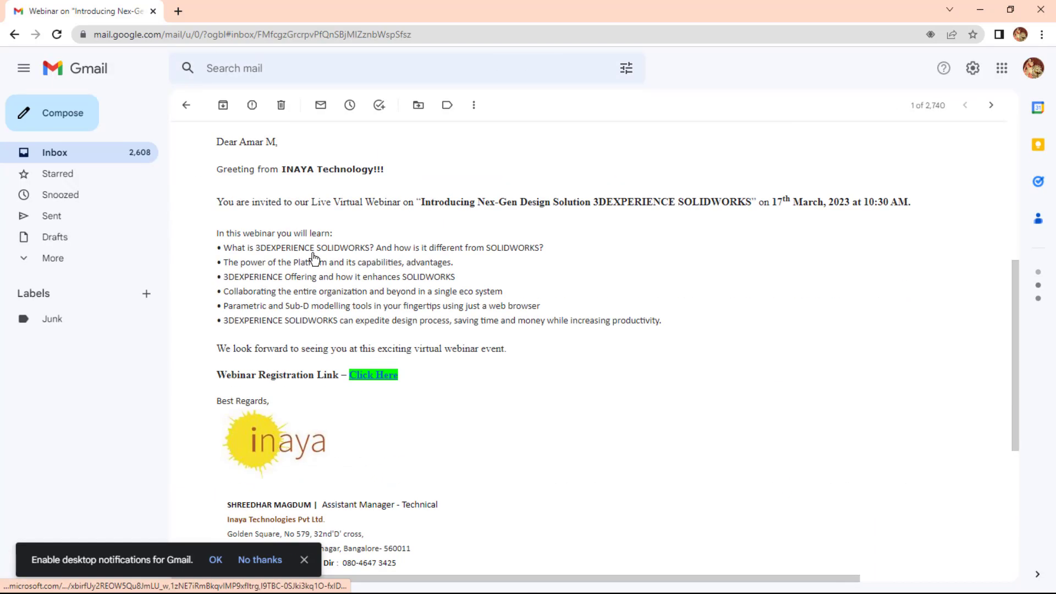